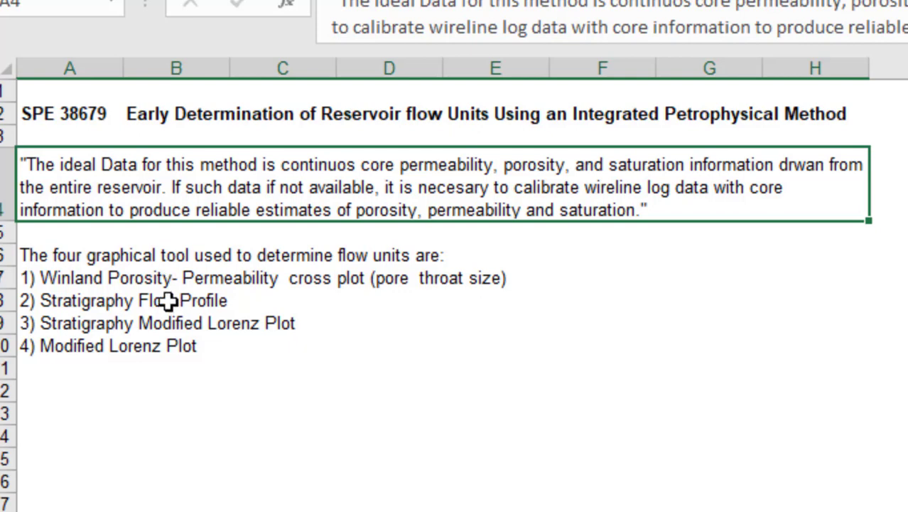
# Review the list of graphical tools for determining flow units on the SMLP procedure sheet
pyautogui.click(170, 302)
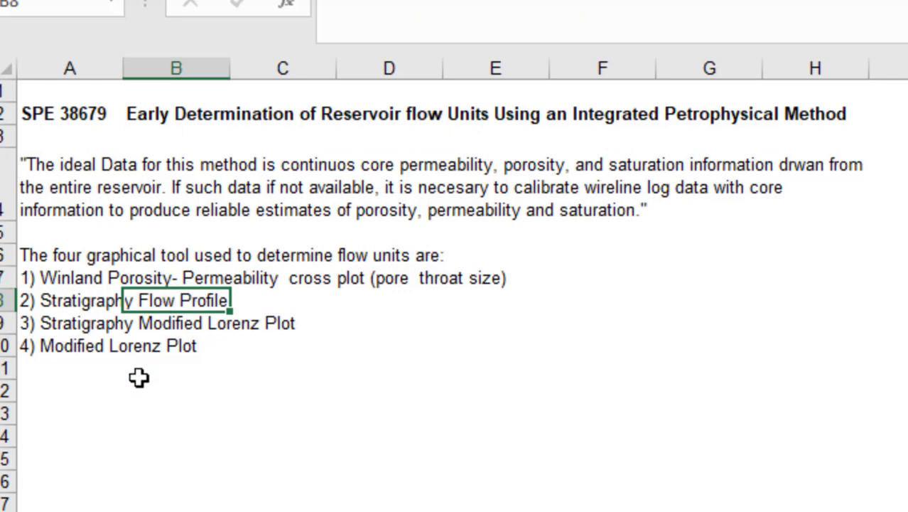
pyautogui.click(78, 324)
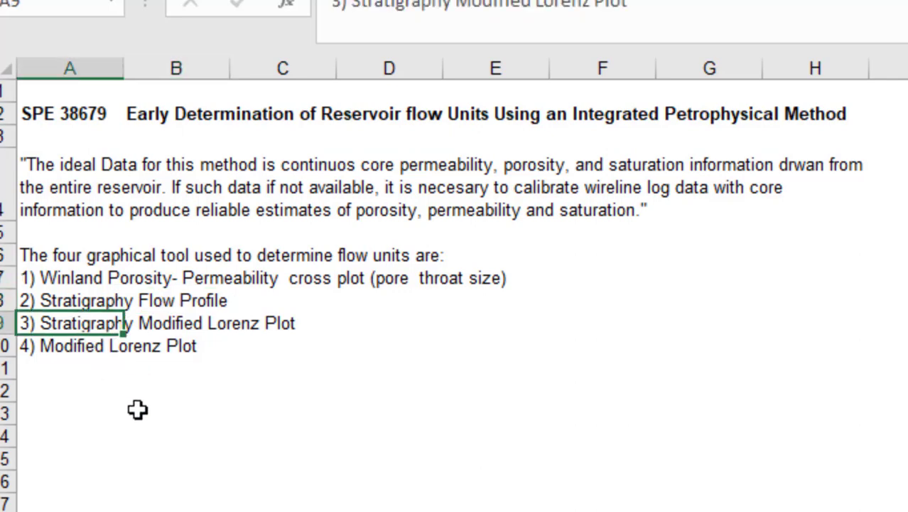
pyautogui.click(94, 354)
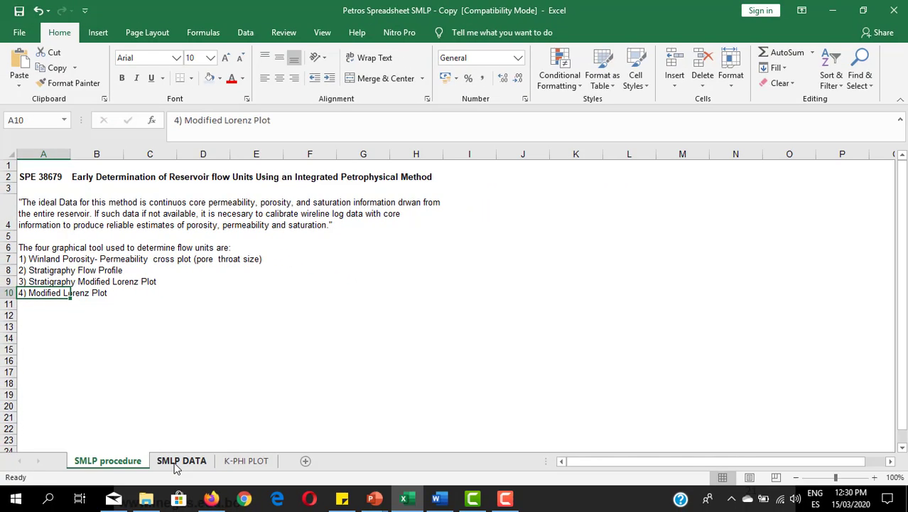
# On the SMLP DATA sheet, examine the permeability and porosity input columns and the cell references of the POR(%) formula in E4
pyautogui.click(178, 463)
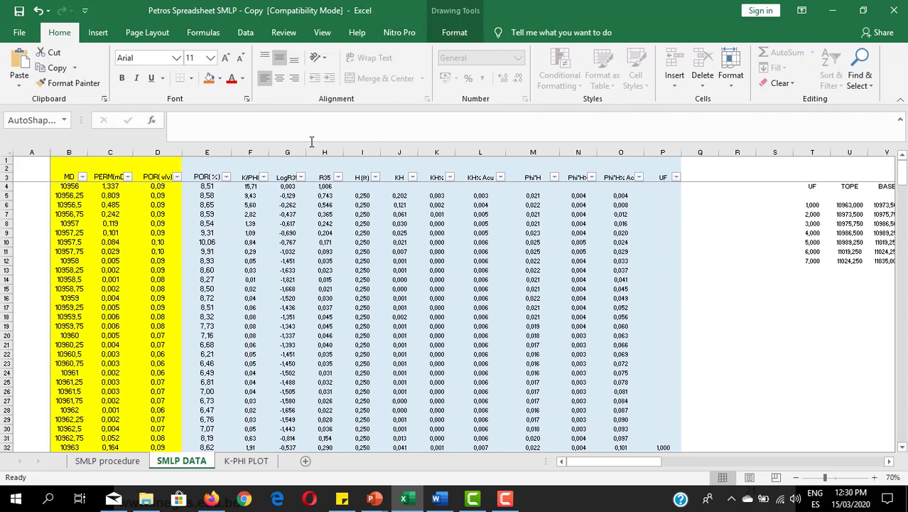
pyautogui.click(206, 186)
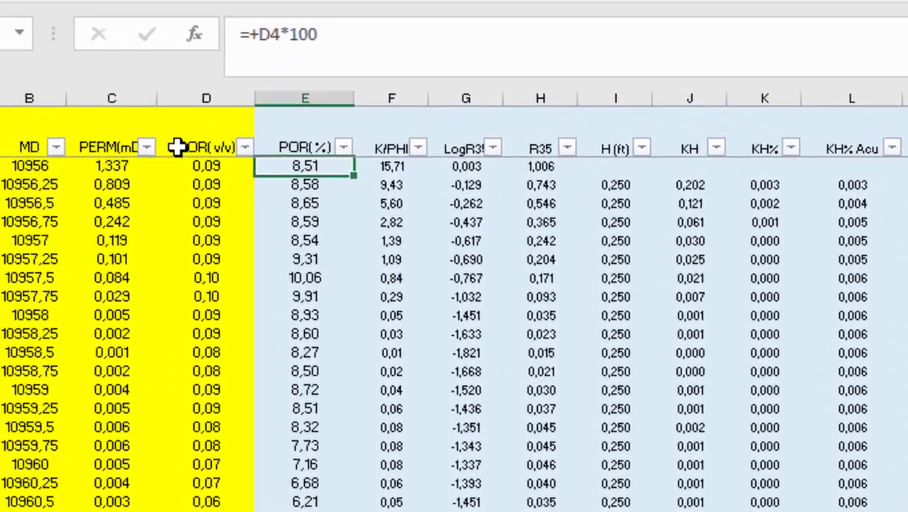
pyautogui.click(3, 97)
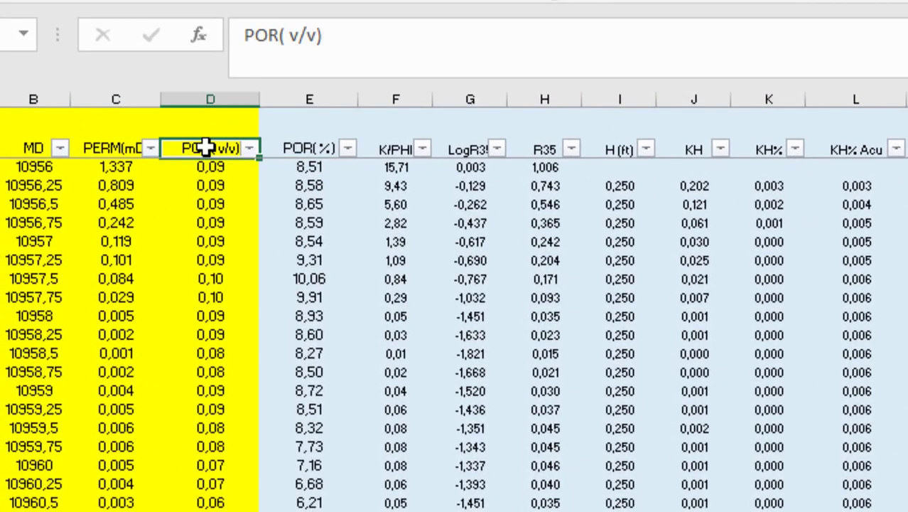
pyautogui.click(205, 165)
pyautogui.click(113, 166)
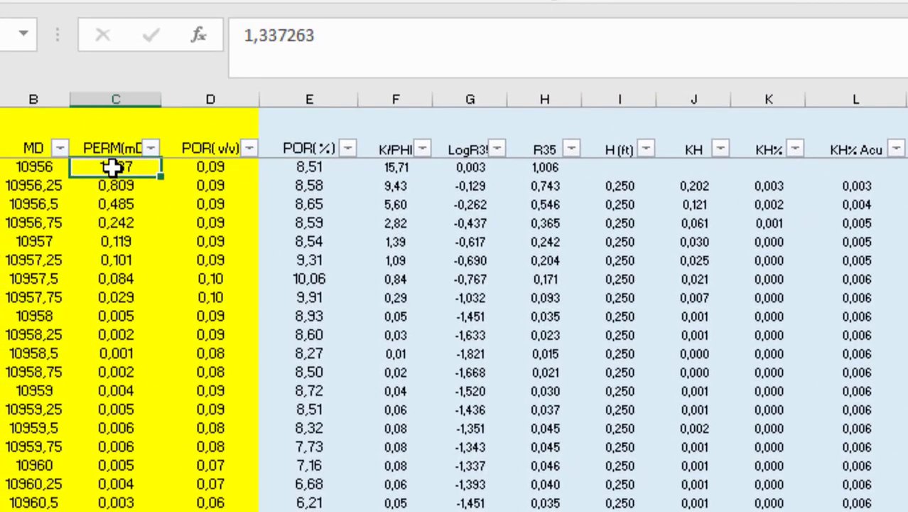
pyautogui.click(210, 166)
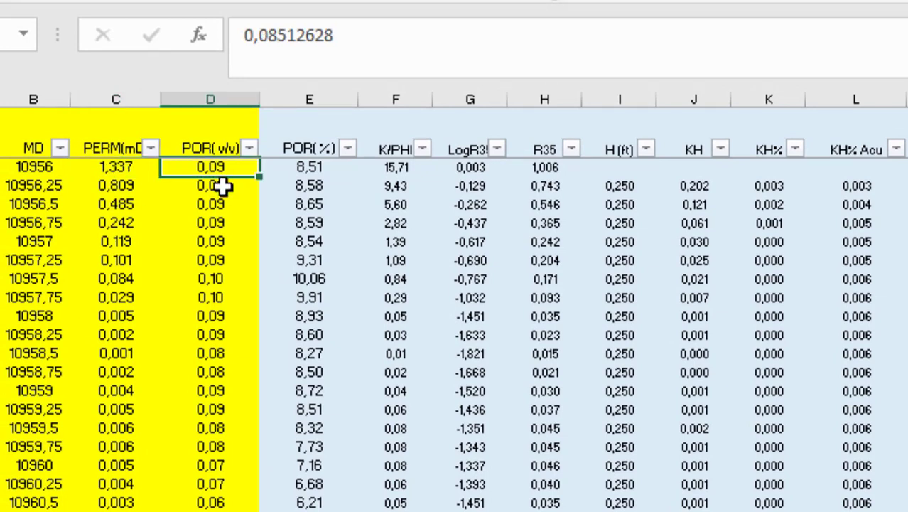
pyautogui.click(320, 169)
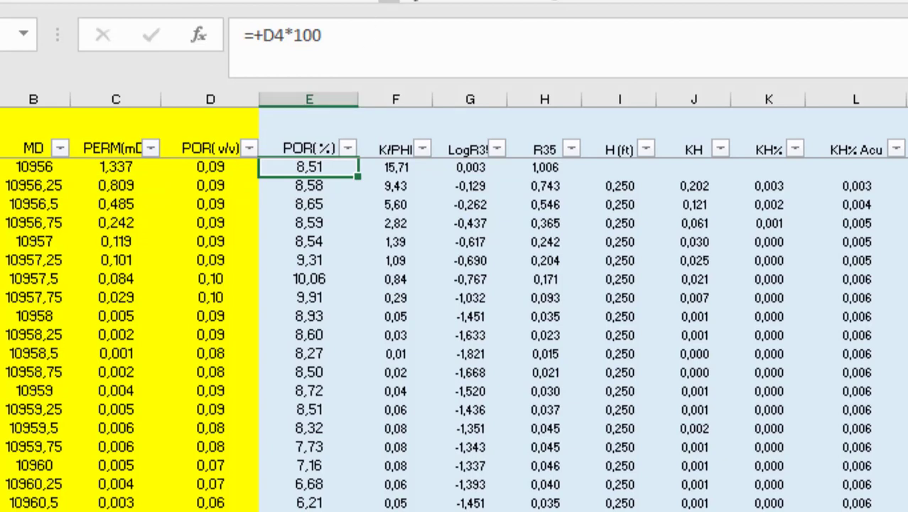
pyautogui.click(347, 34)
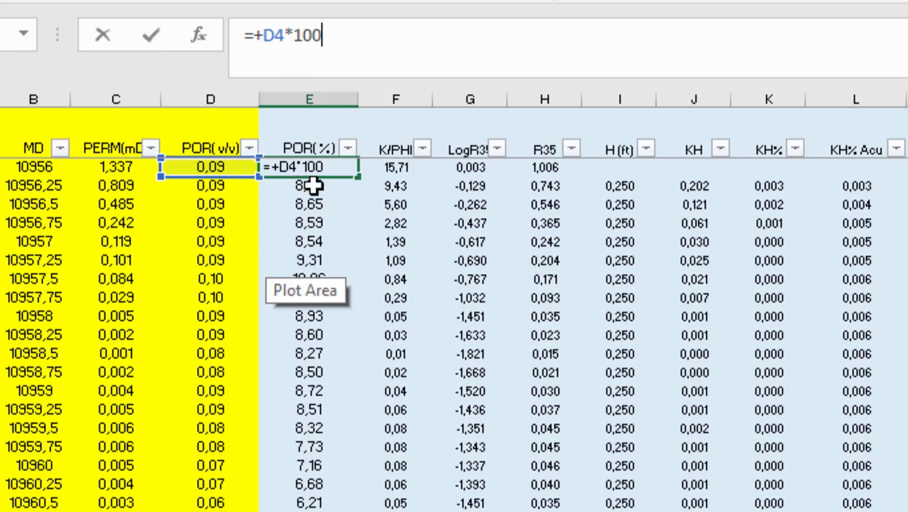
pyautogui.click(344, 209)
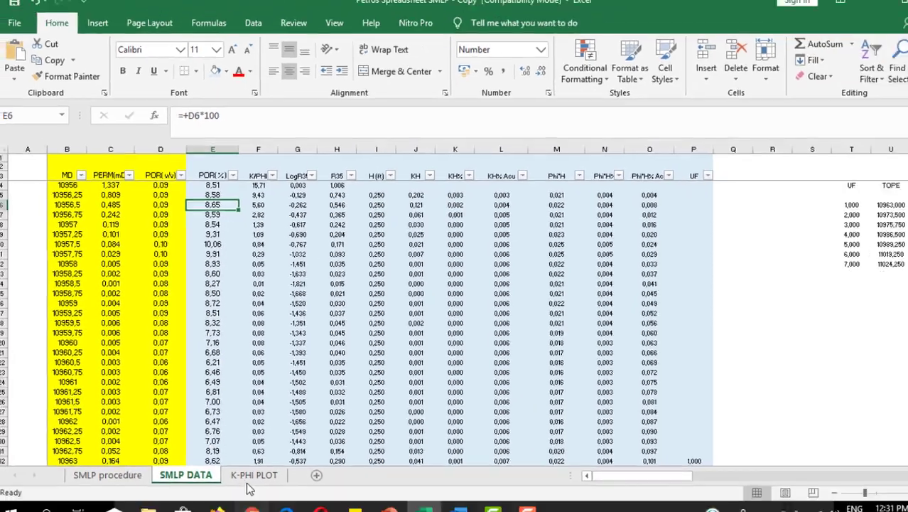
# Examine the pore throat size comparator chart on the K-PHI PLOT sheet, including its pore-size classes and plotted points
pyautogui.click(245, 460)
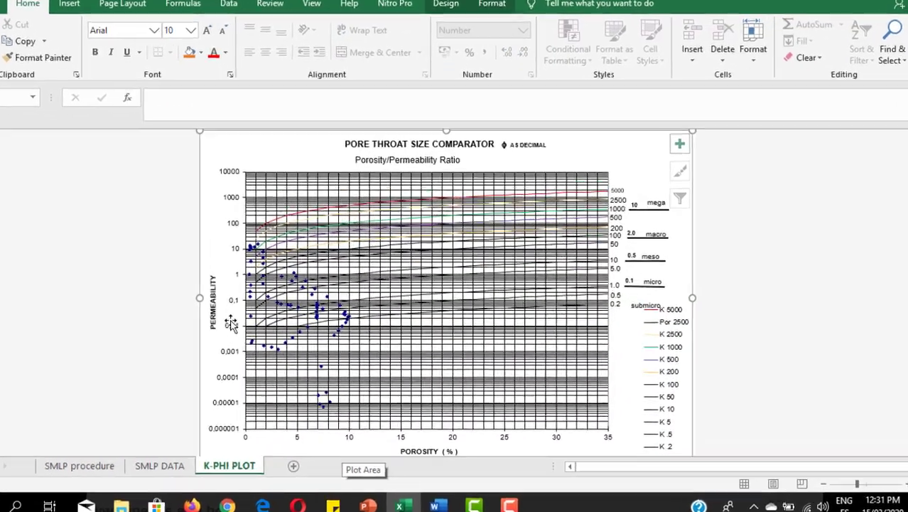
pyautogui.moveTo(319, 402)
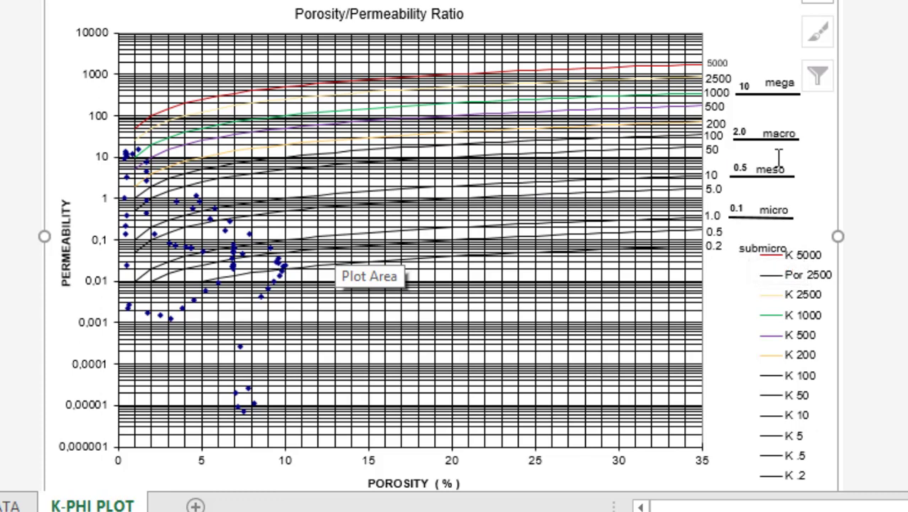
pyautogui.moveTo(693, 114)
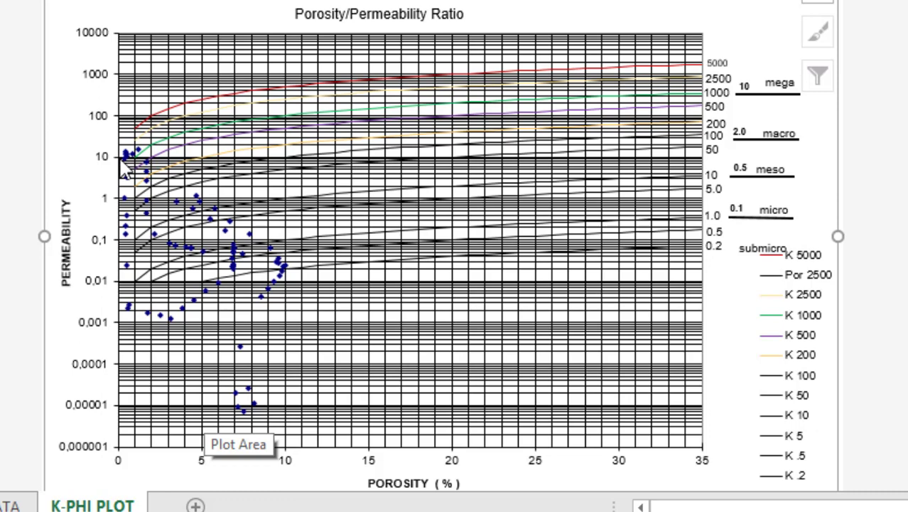
pyautogui.moveTo(121, 162)
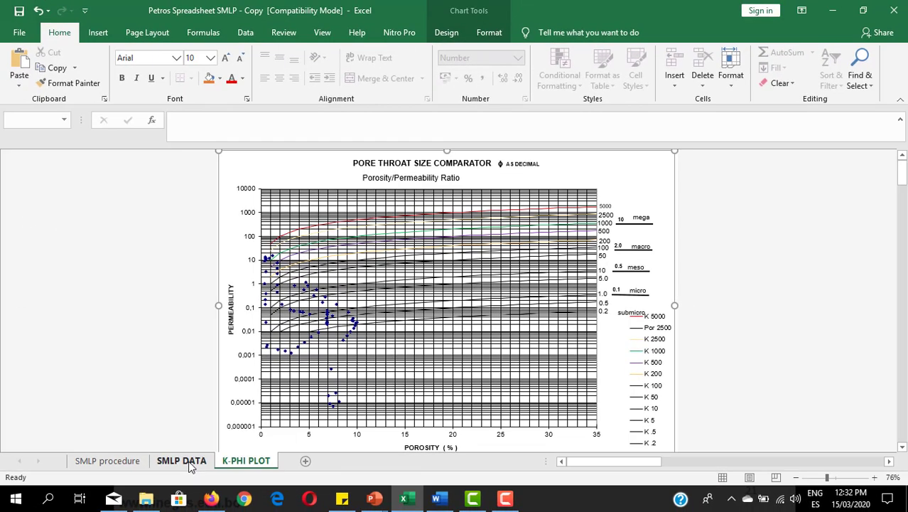
# Return to the SMLP DATA sheet and inspect the cell references of the K/PHI formula in F4
pyautogui.click(181, 460)
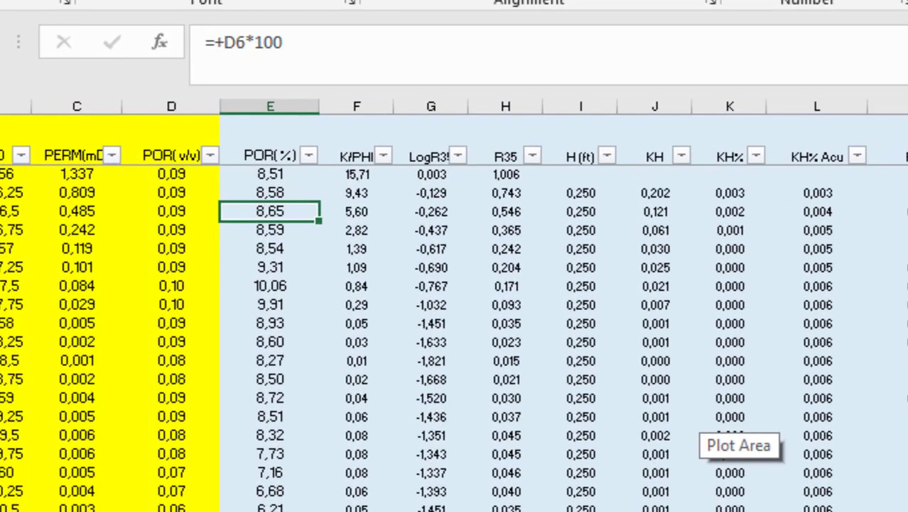
pyautogui.press('F9')
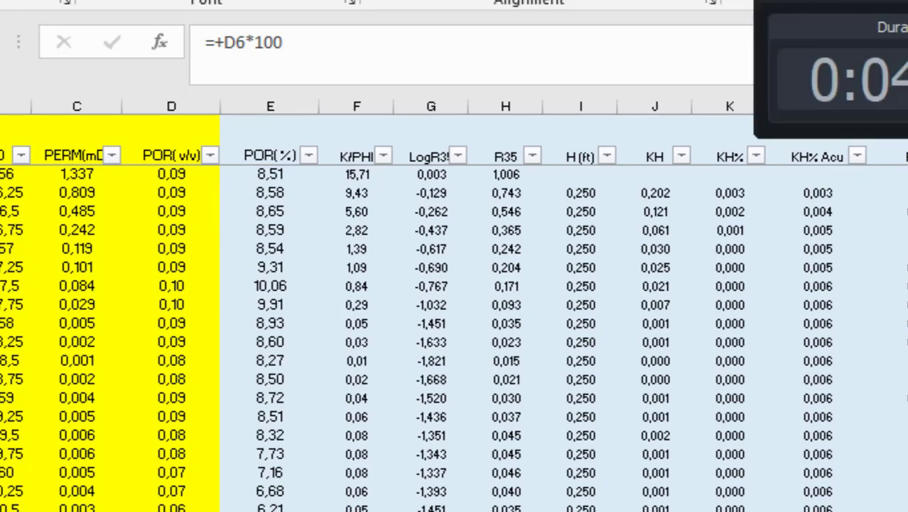
pyautogui.click(359, 106)
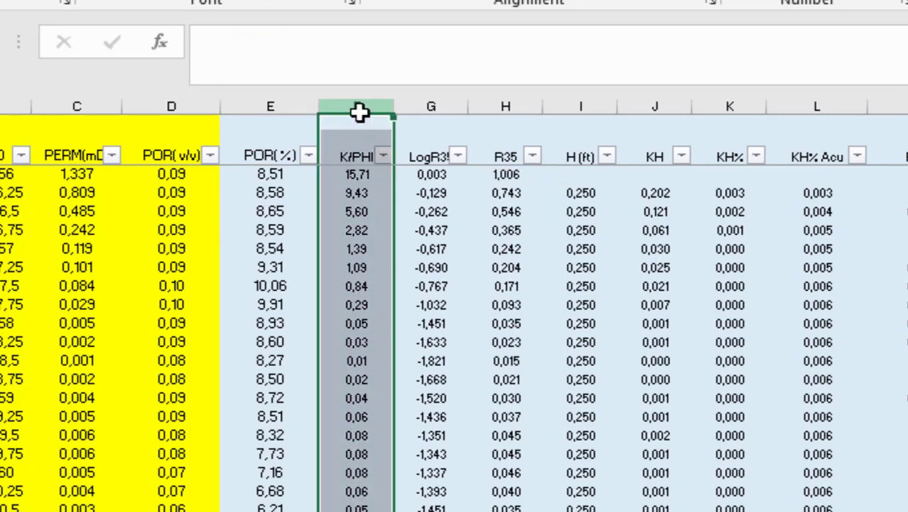
pyautogui.click(359, 176)
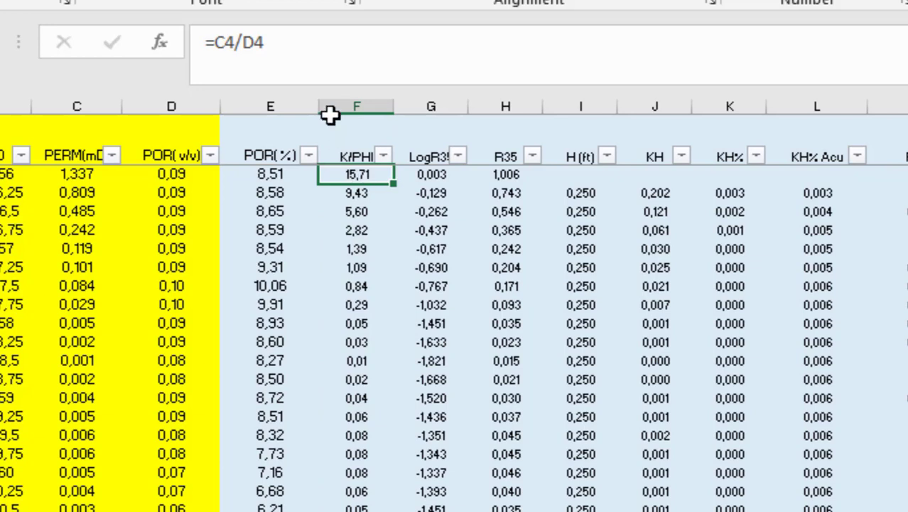
pyautogui.click(323, 42)
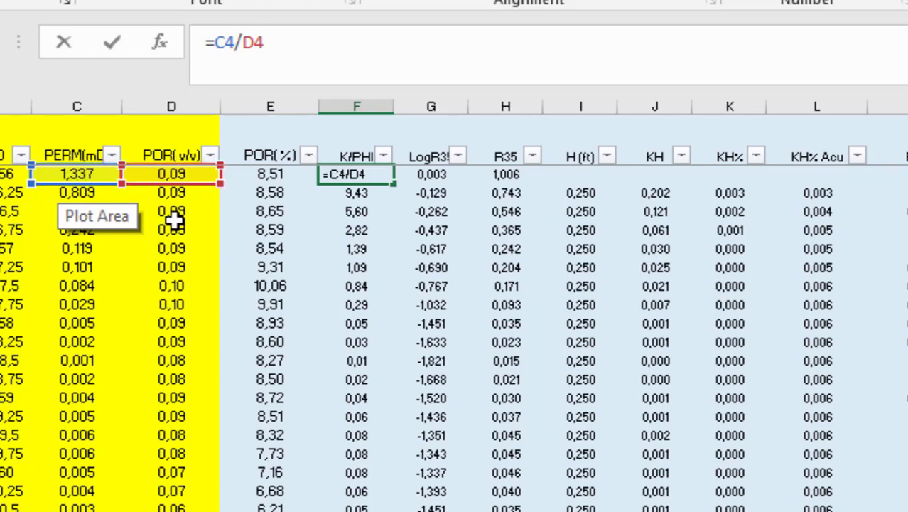
# Widen column G so its LogR35 header fits, and inspect the cell references of the formula in G4
pyautogui.click(434, 178)
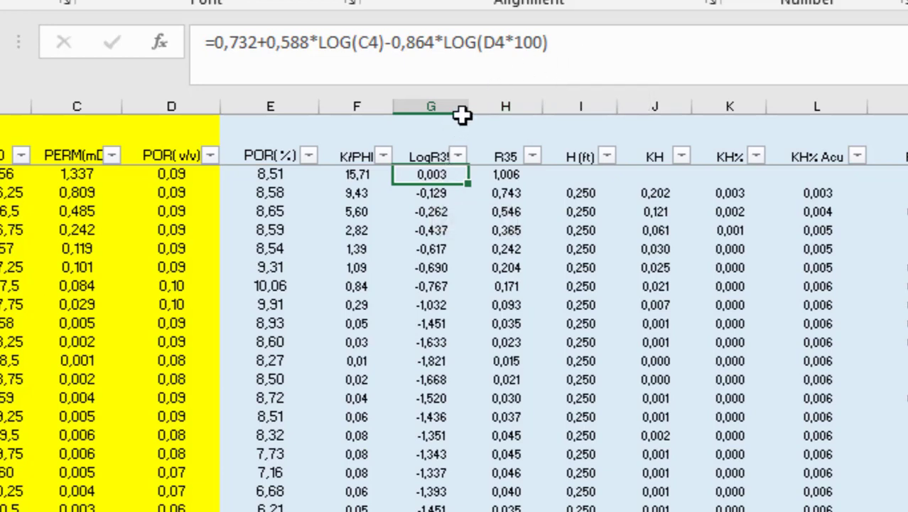
pyautogui.moveTo(469, 105); pyautogui.dragTo(491, 105)
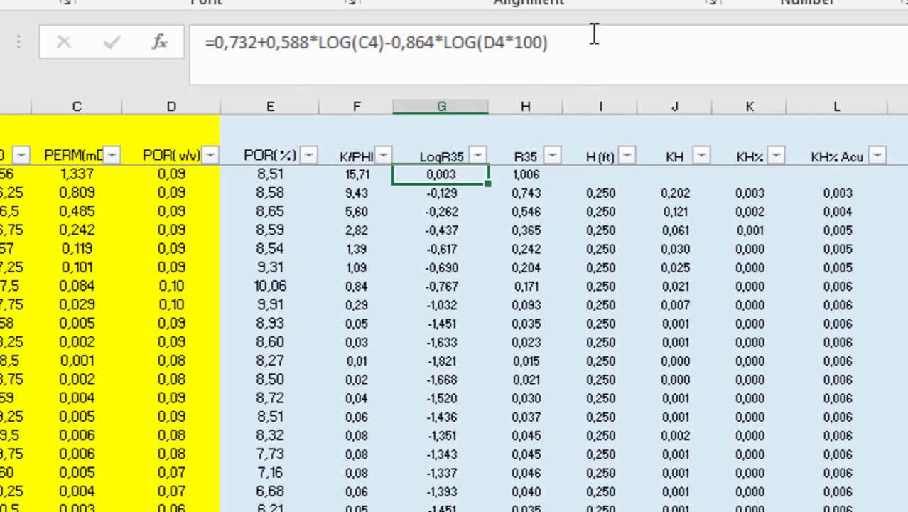
pyautogui.click(565, 44)
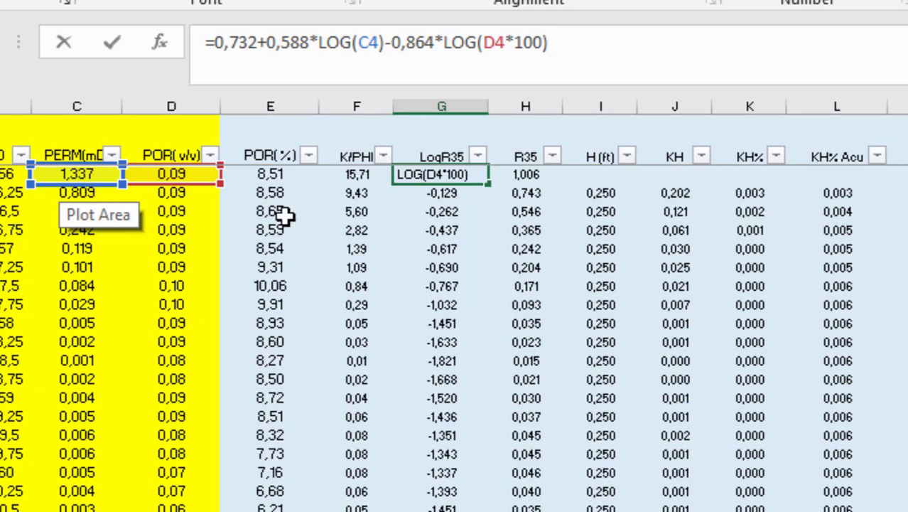
# Inspect the R35 formula in H4 and the cell it refers to
pyautogui.click(533, 178)
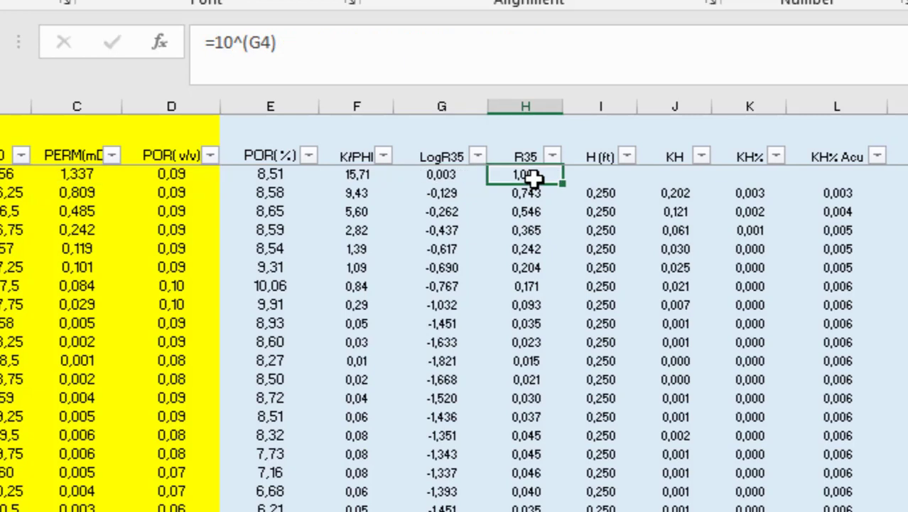
pyautogui.click(297, 43)
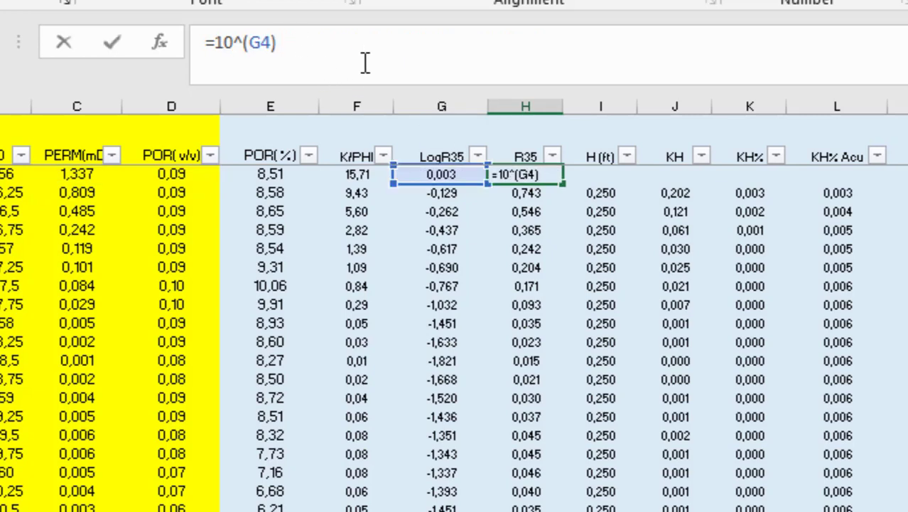
pyautogui.click(524, 189)
pyautogui.click(527, 174)
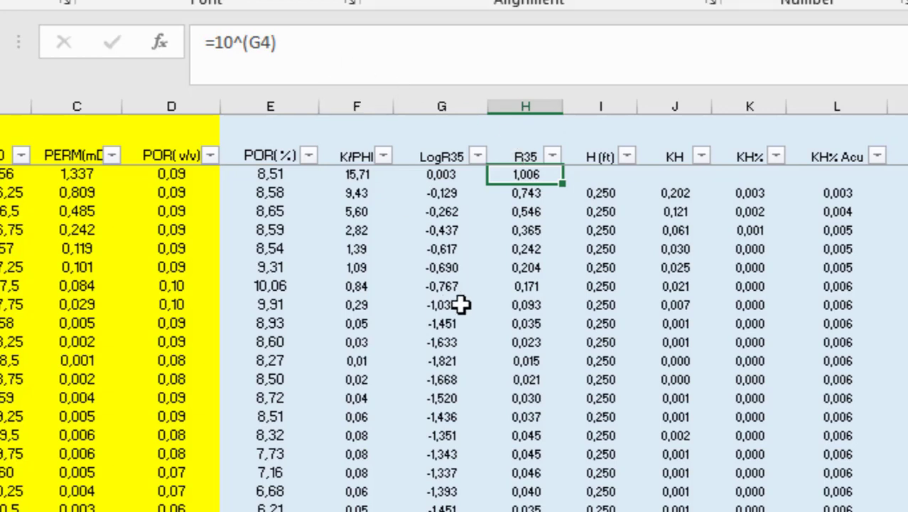
# Check the first three MD depths and inspect how the H (ft) formula in I5 derives thickness from them
pyautogui.click(603, 107)
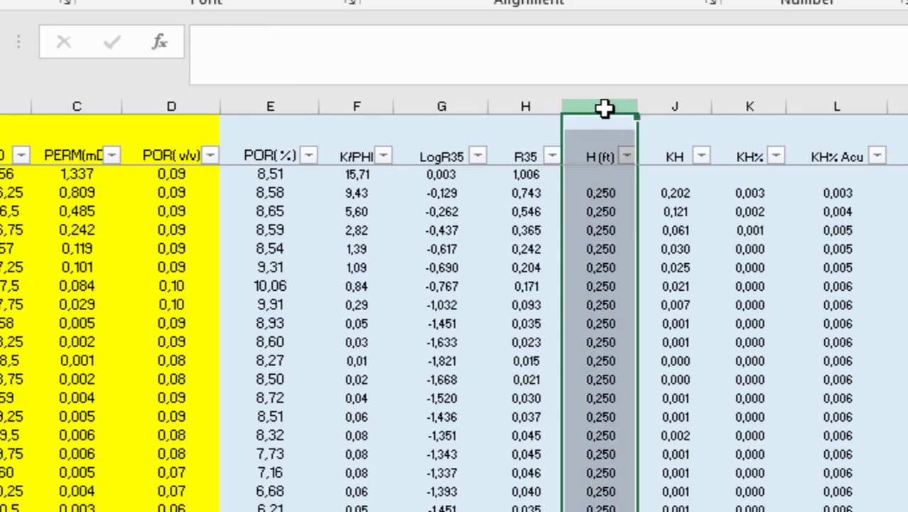
pyautogui.click(8, 175)
pyautogui.click(5, 192)
pyautogui.click(4, 209)
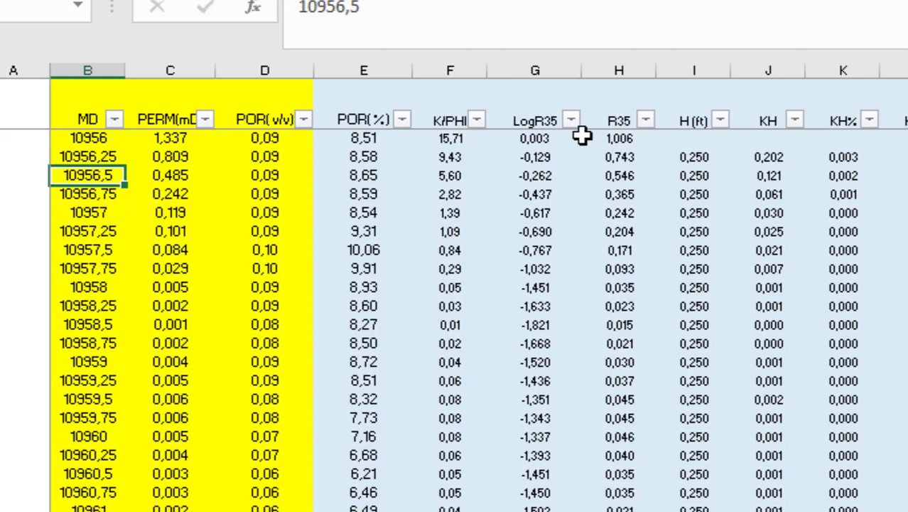
pyautogui.click(694, 162)
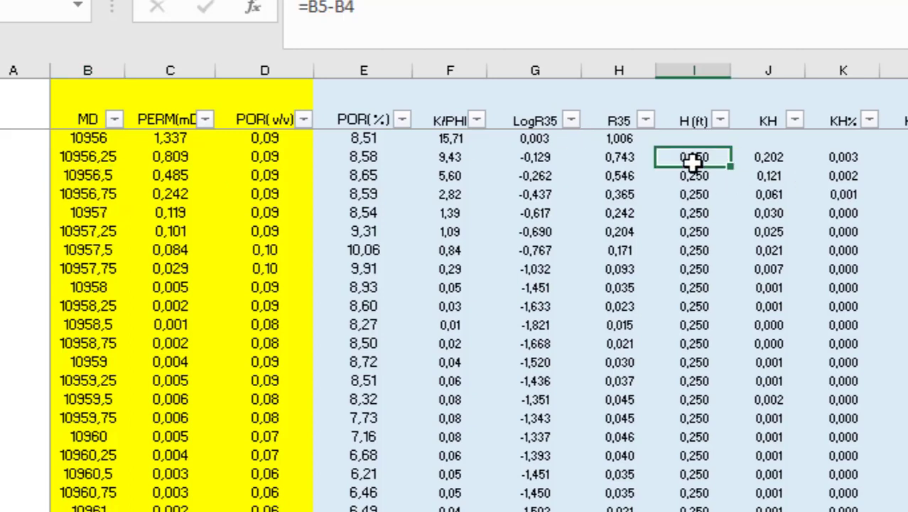
pyautogui.click(466, 10)
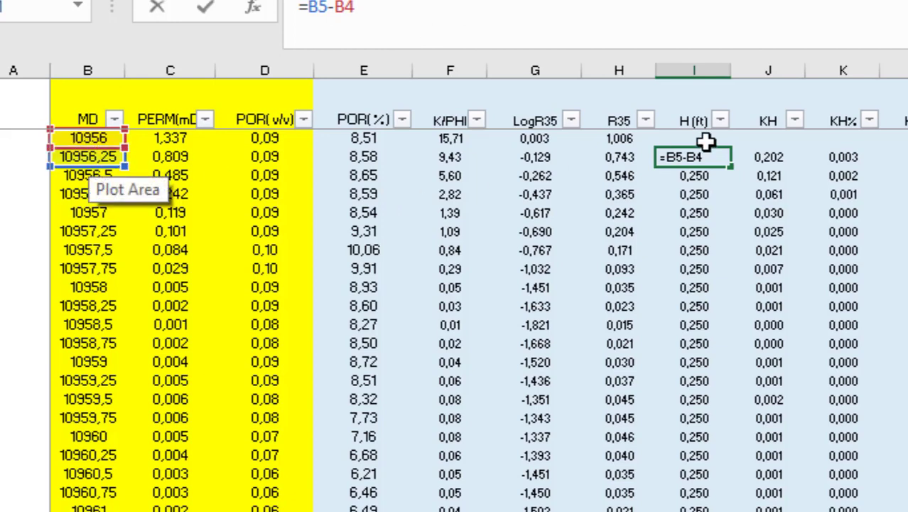
pyautogui.click(699, 271)
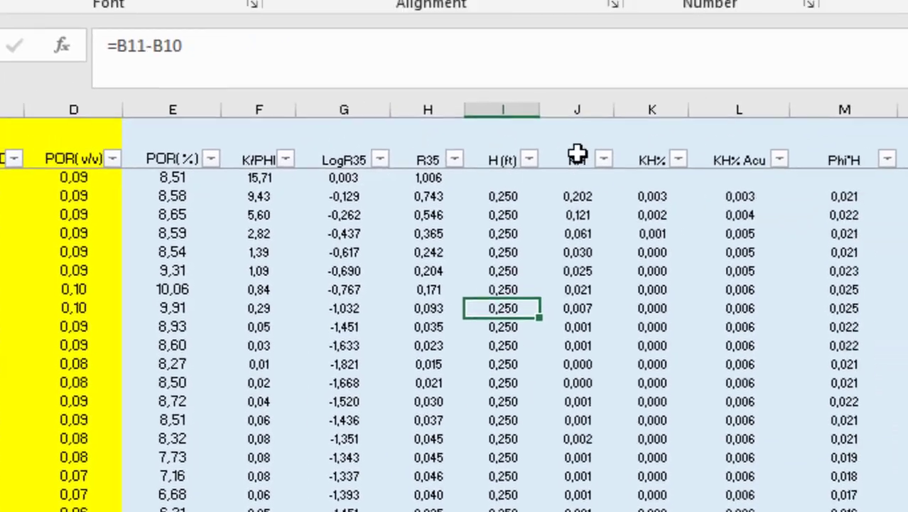
# Examine the KH column's formulas and trace the cell references of the one in J9
pyautogui.click(766, 121)
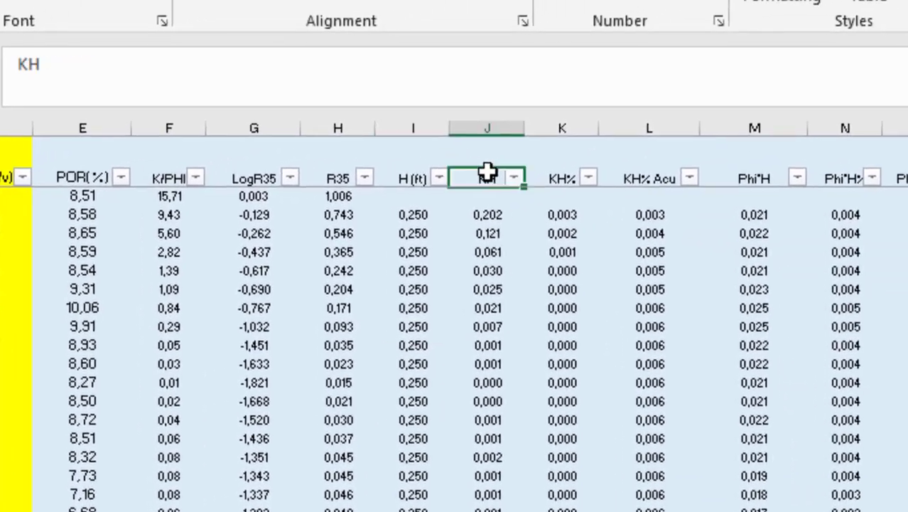
pyautogui.click(488, 216)
pyautogui.click(492, 252)
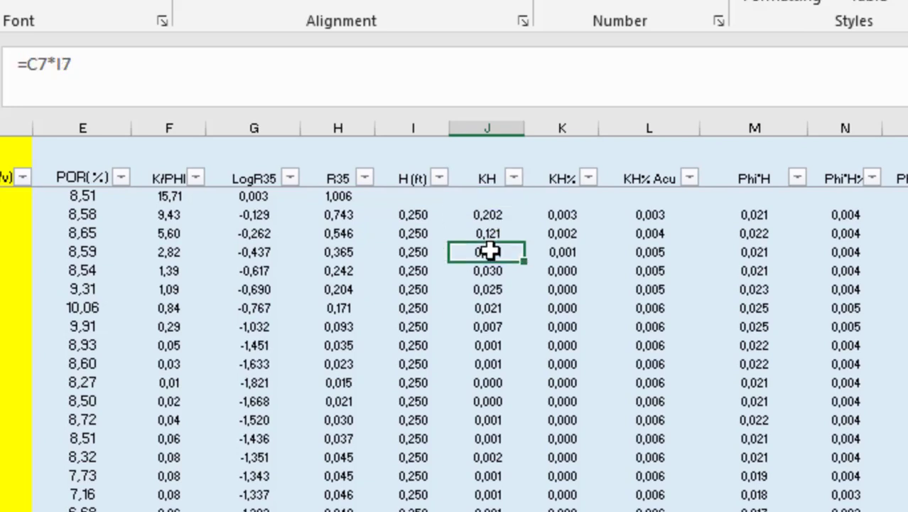
pyautogui.click(501, 290)
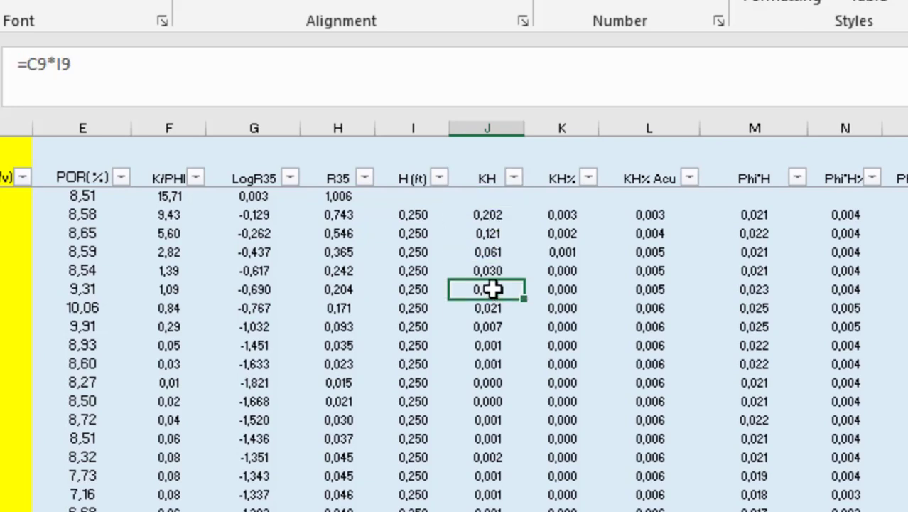
pyautogui.click(126, 60)
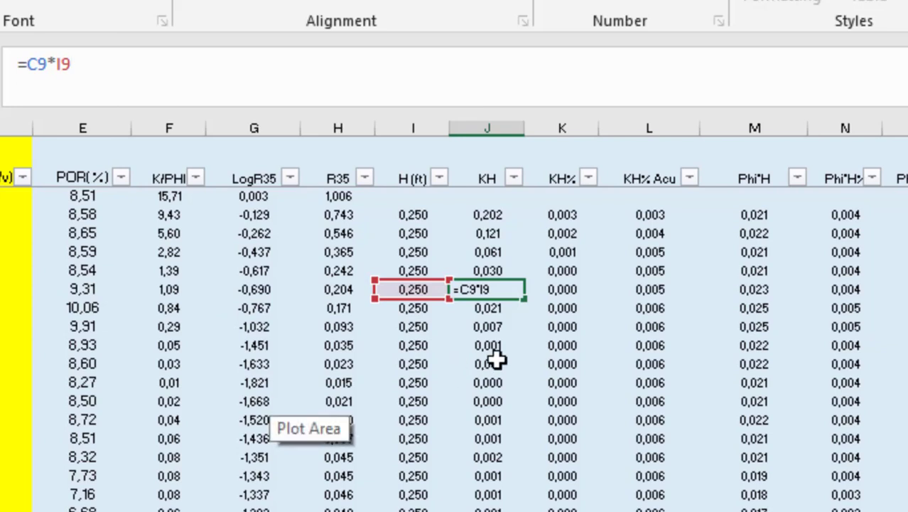
# Fill the KH column's total in J321 with green and compare its sum formula with the one in K321
pyautogui.click(563, 127)
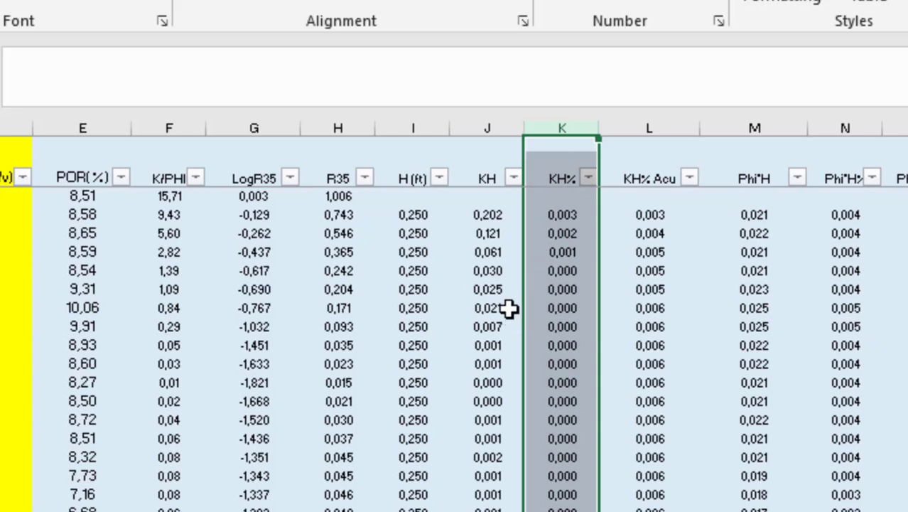
pyautogui.click(491, 215)
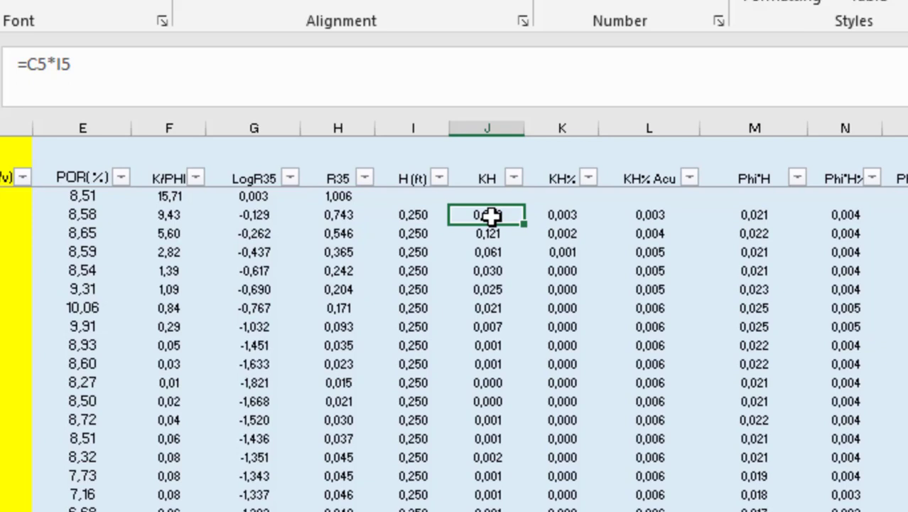
pyautogui.hotkey('ctrl', 'shift', 'Down')
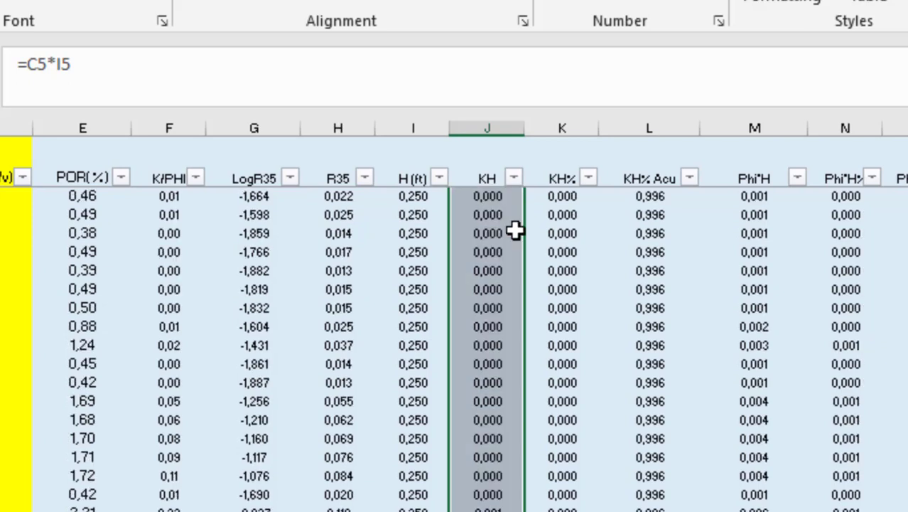
pyautogui.hotkey('alt', '=')
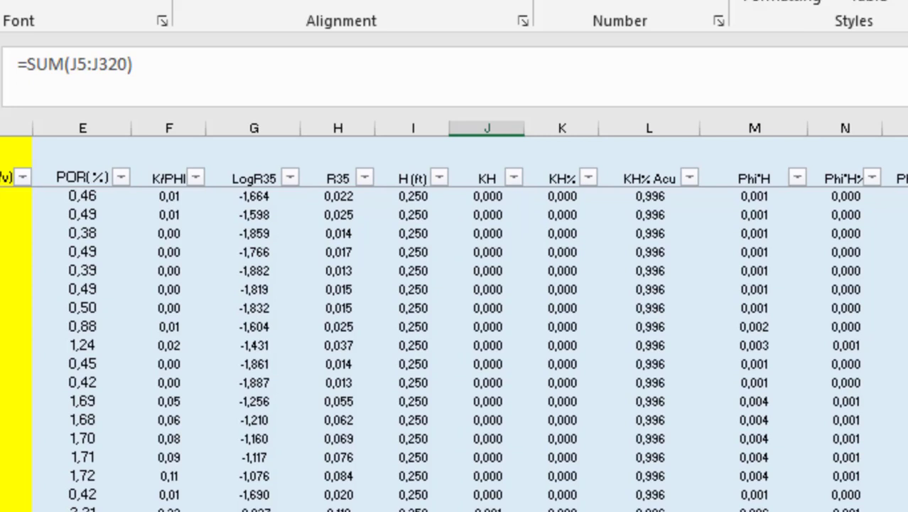
pyautogui.click(108, 2)
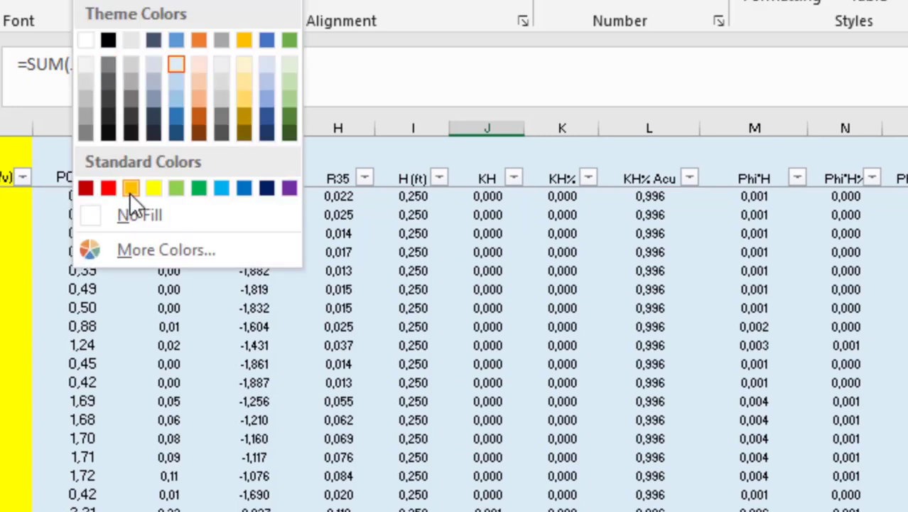
pyautogui.click(195, 186)
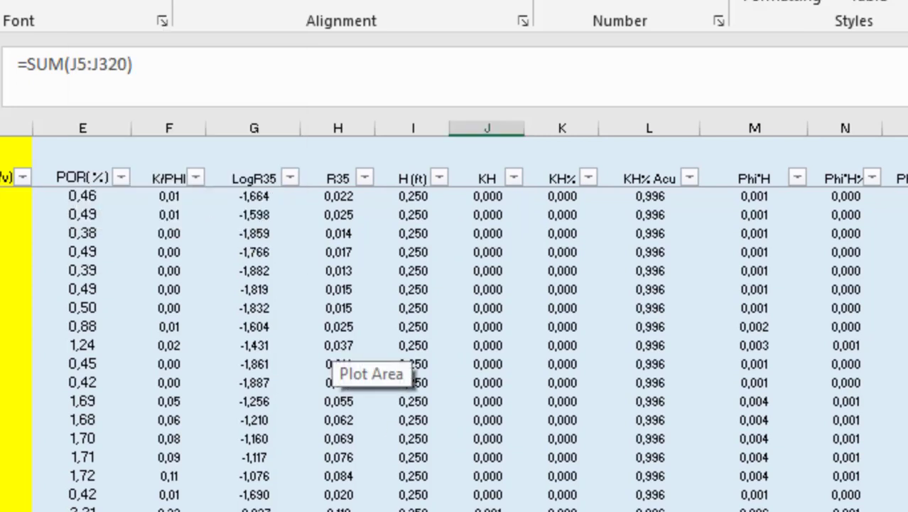
pyautogui.press('Right')
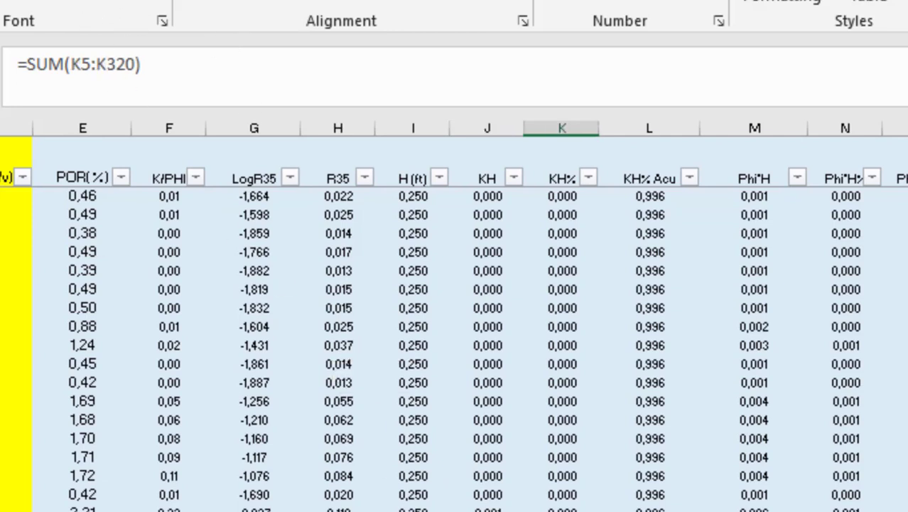
pyautogui.press('Left')
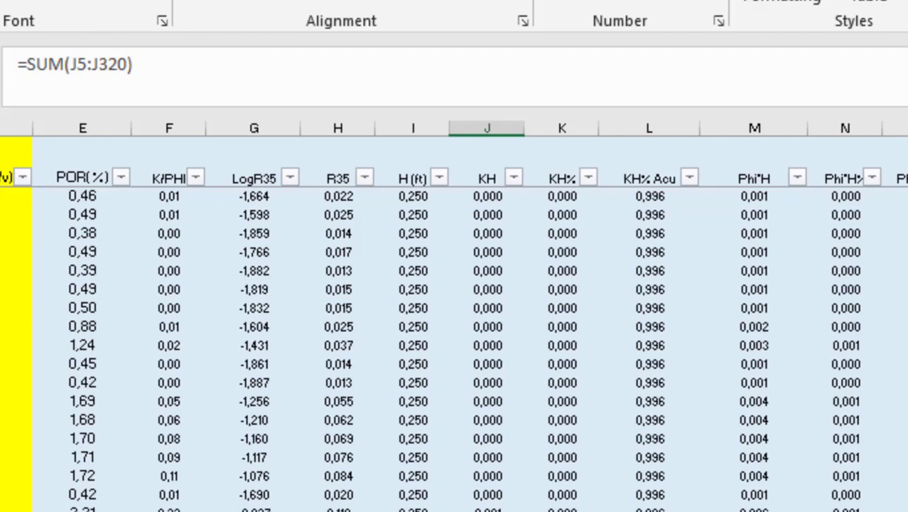
# Inspect how the KH% formulas in K5 and K7 divide each KH value by the total in J321
pyautogui.scroll(-15, 464, 348)
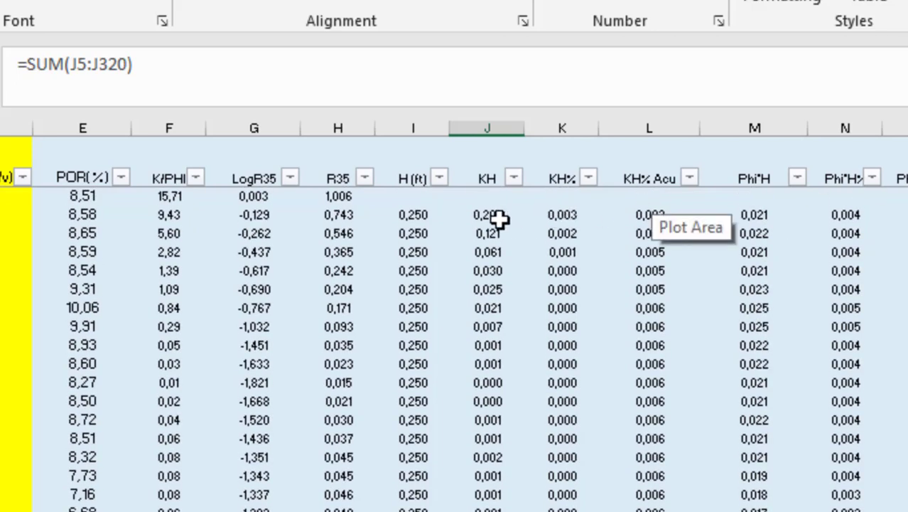
pyautogui.click(561, 215)
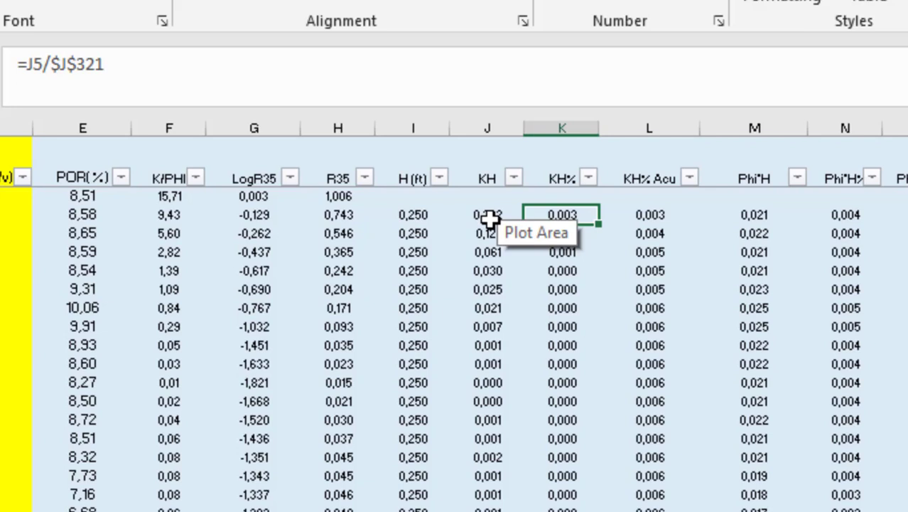
pyautogui.click(122, 64)
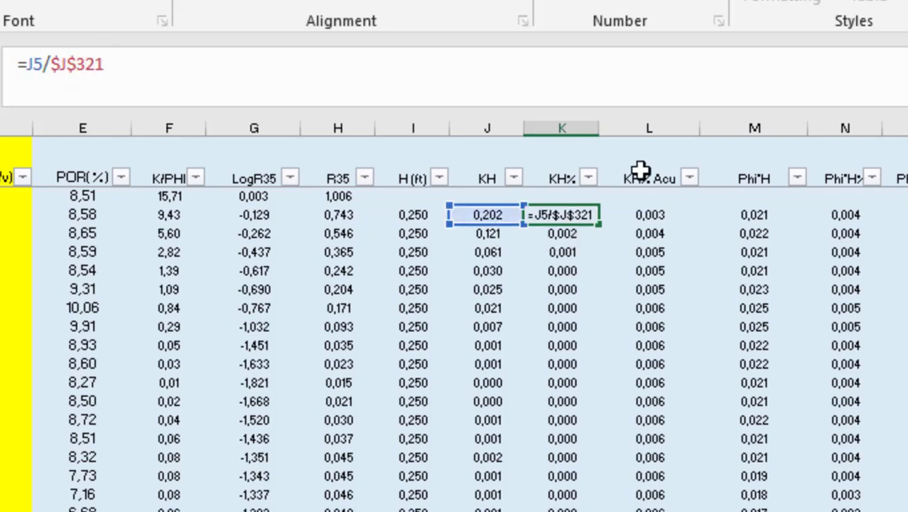
pyautogui.click(572, 271)
pyautogui.click(569, 250)
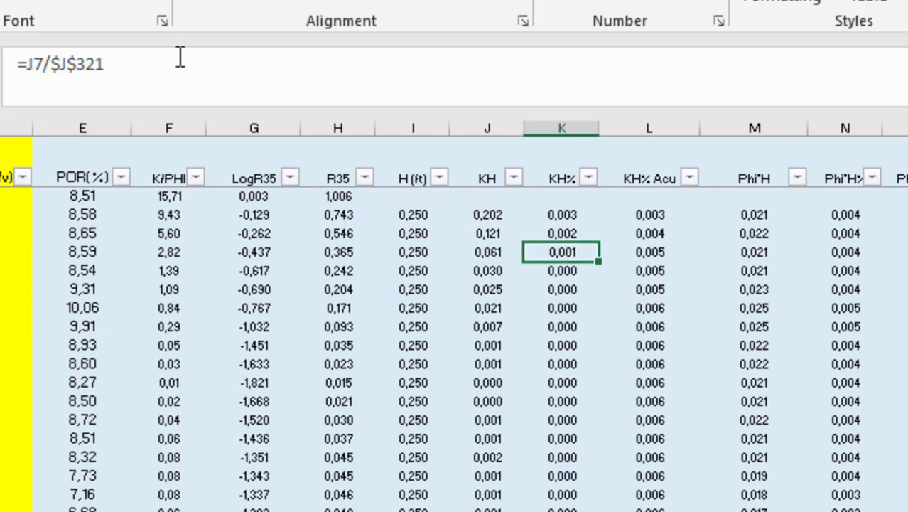
pyautogui.click(174, 61)
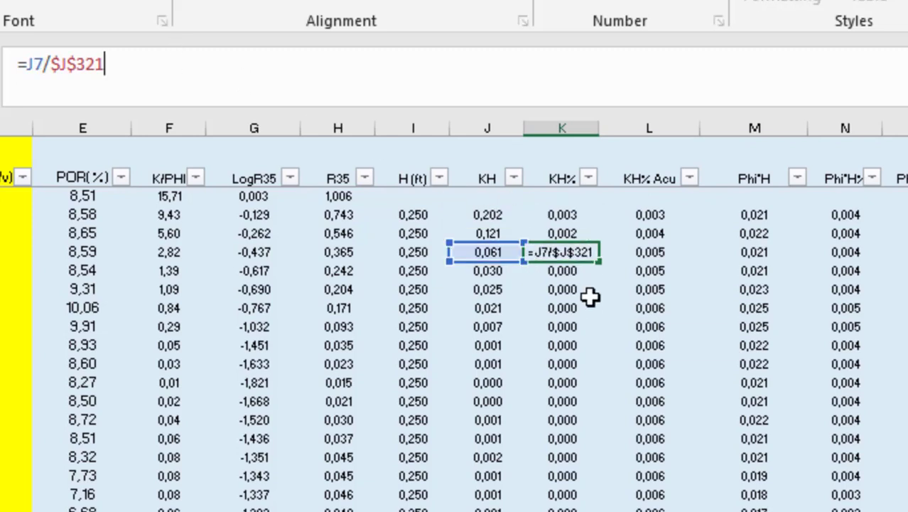
# Check the KH% formula in K10 and follow the column down to the sum formula in K321
pyautogui.click(588, 306)
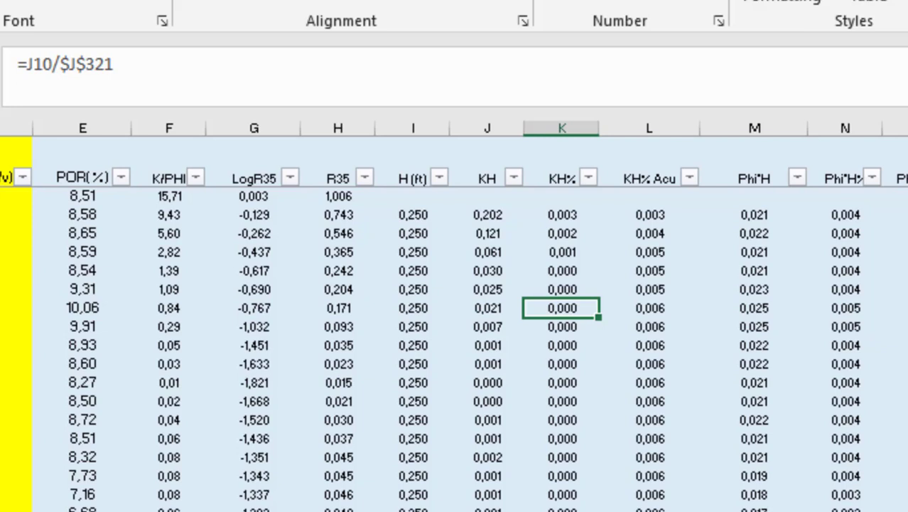
pyautogui.scroll(-2, 462, 350)
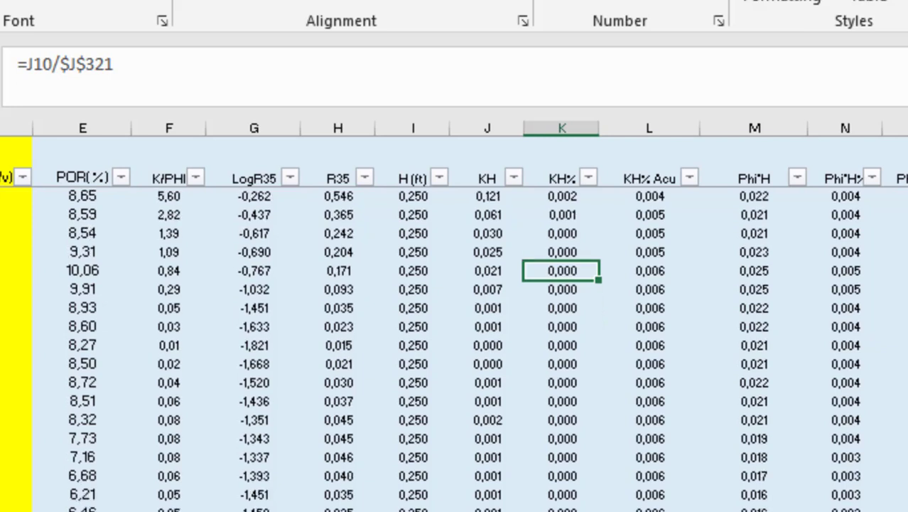
pyautogui.hotkey('ctrl', 'shift', 'Down')
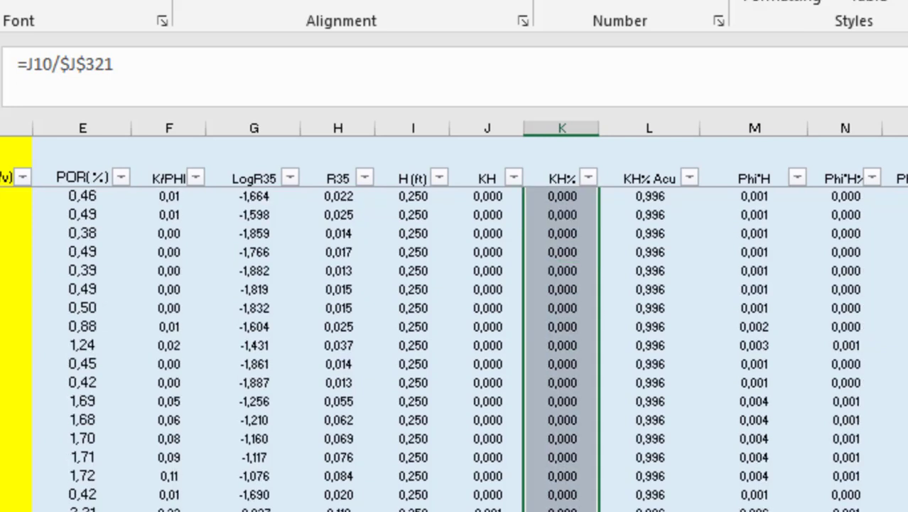
pyautogui.hotkey('ctrl', 'Down')
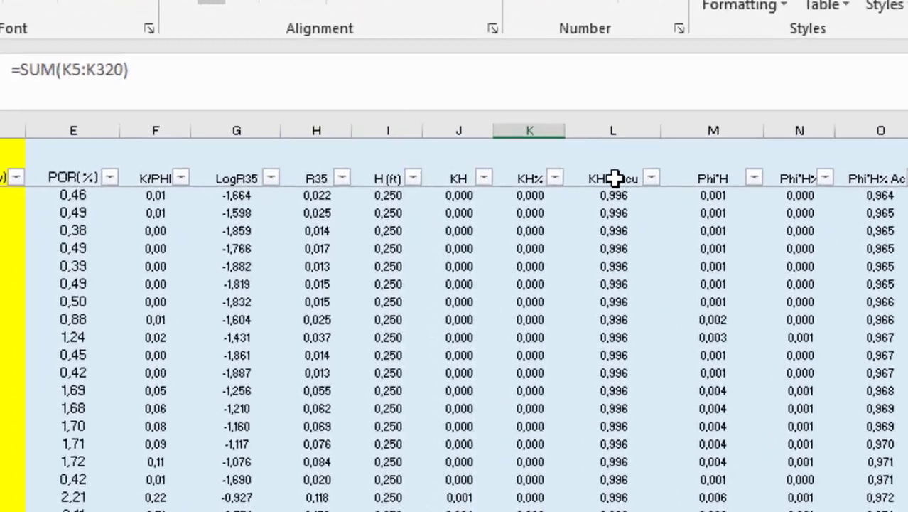
# Examine how the KH% Acu formulas in L5, L6 and L7 accumulate KH%, and check the column's last one in L320
pyautogui.click(553, 149)
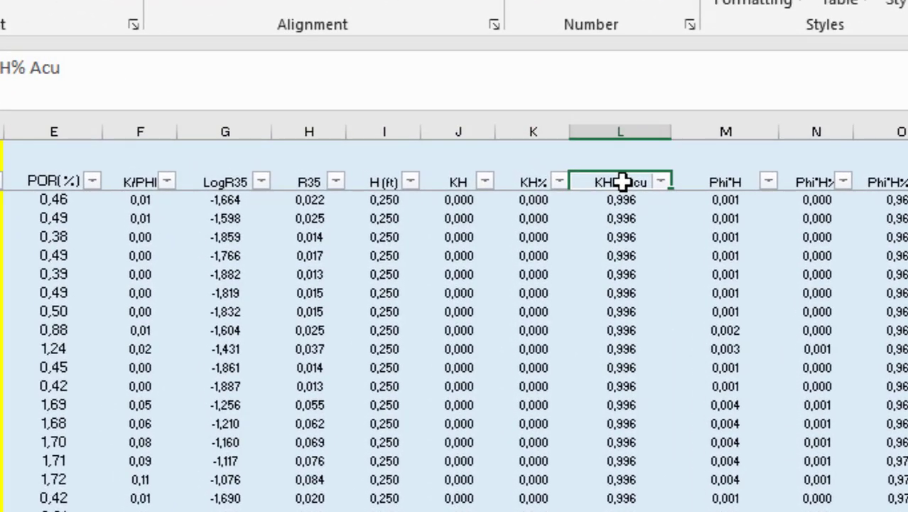
pyautogui.scroll(15, 455, 348)
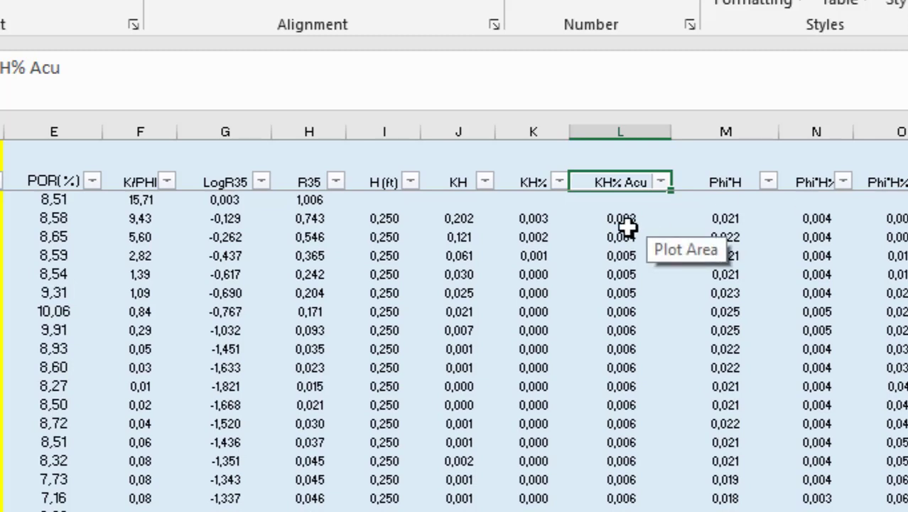
pyautogui.click(628, 226)
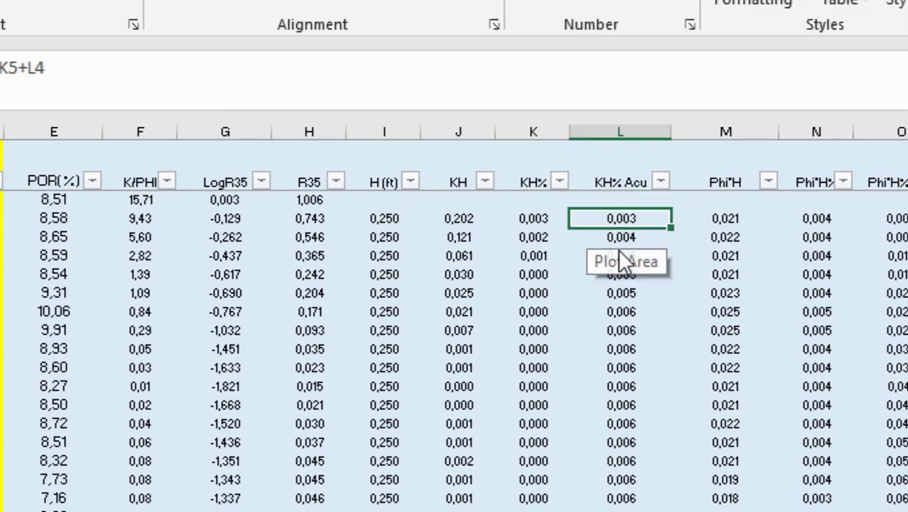
pyautogui.click(618, 236)
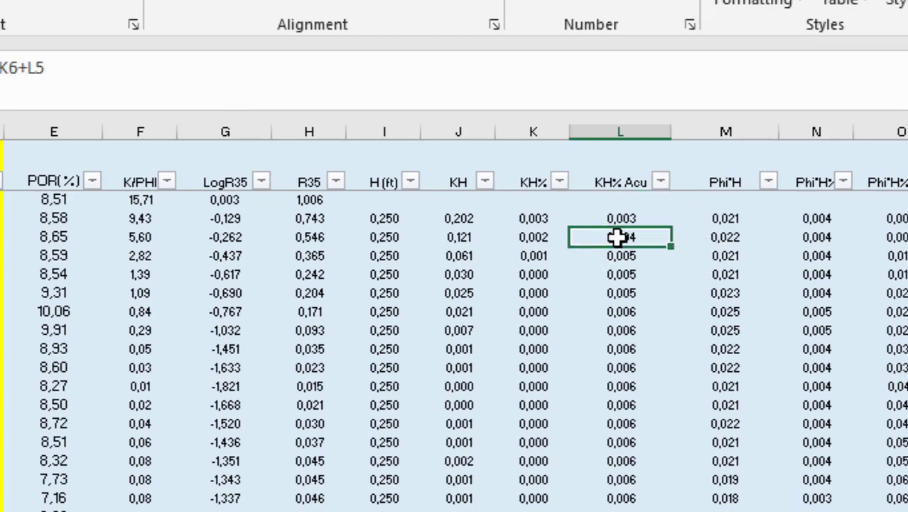
pyautogui.click(621, 255)
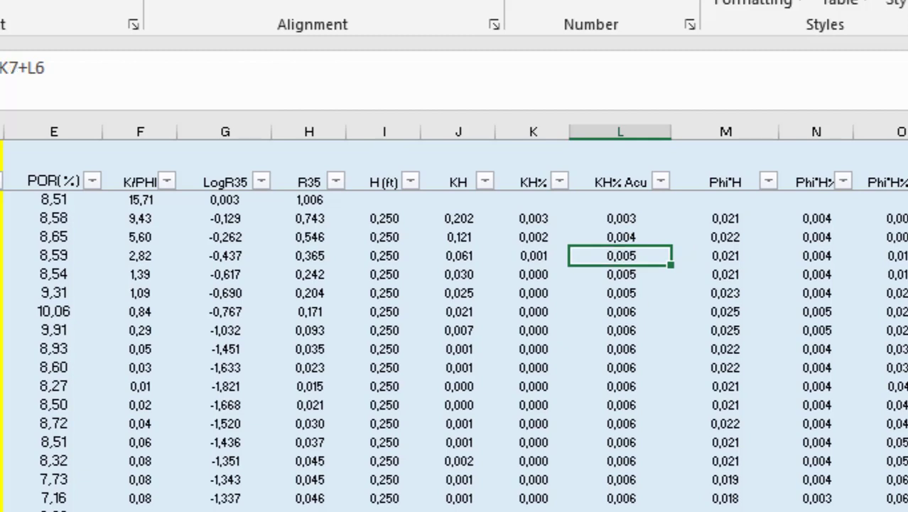
pyautogui.hotkey('ctrl', 'Down')
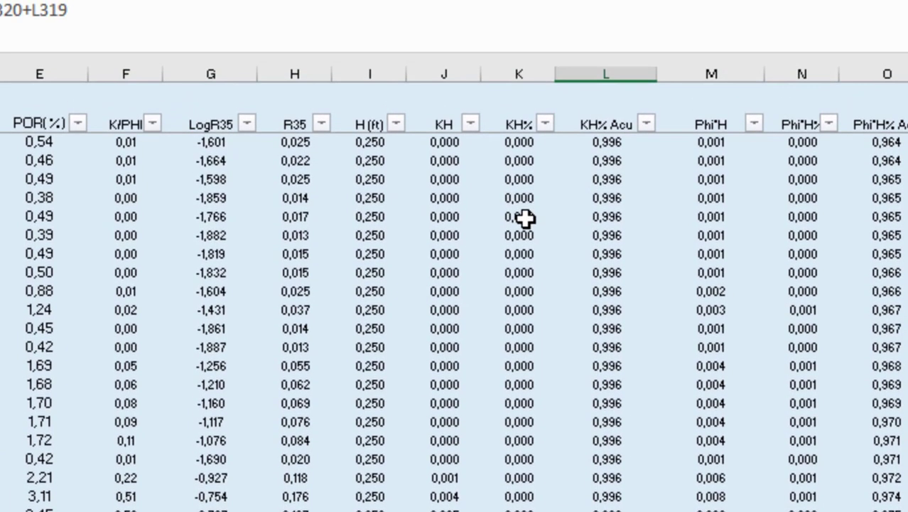
# Inspect the Phi*H column's formulas and trace the porosity and thickness references of the one in M5
pyautogui.click(720, 146)
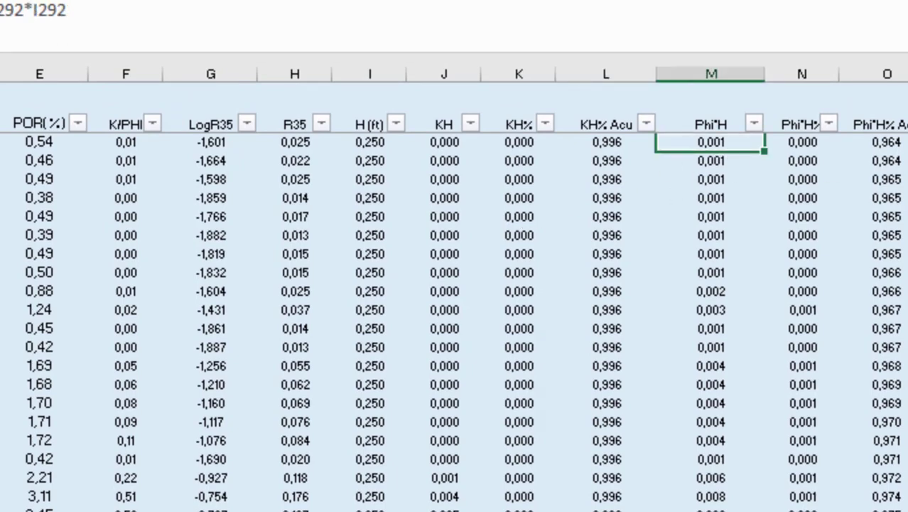
pyautogui.scroll(20, 455, 320)
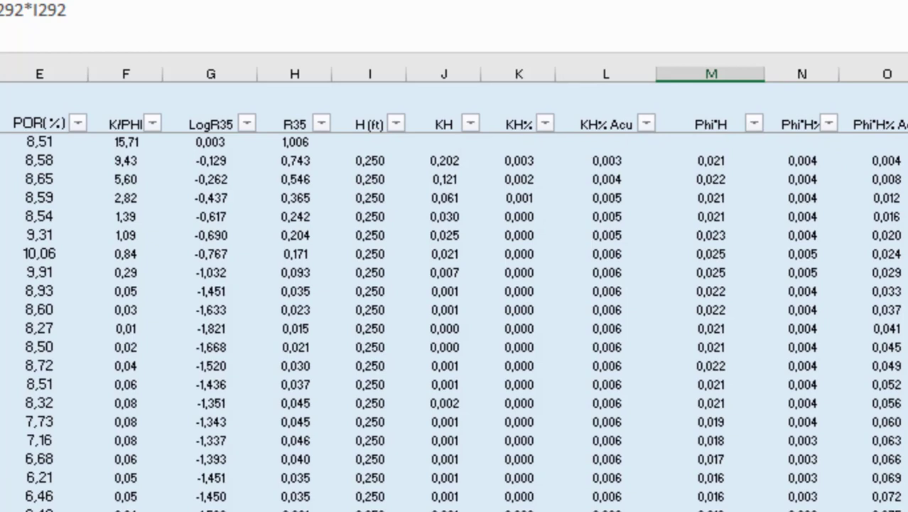
pyautogui.click(713, 174)
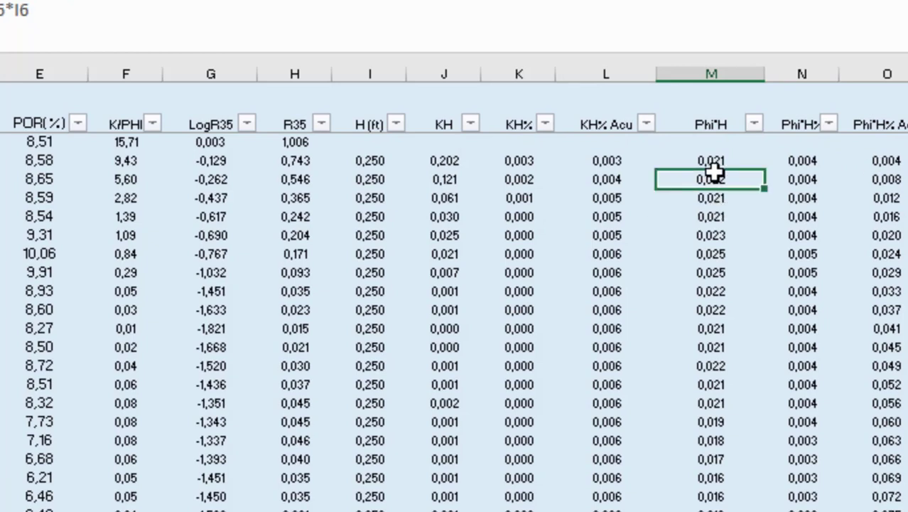
pyautogui.click(711, 160)
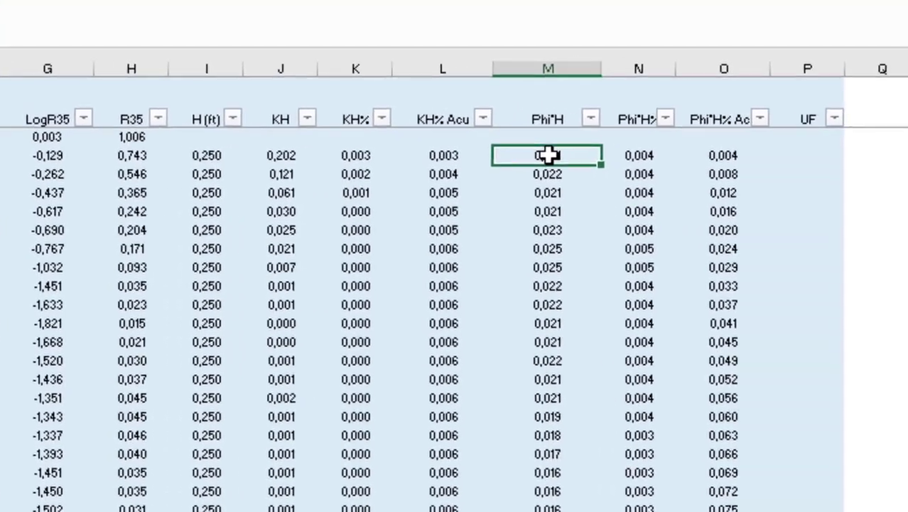
pyautogui.press('F2')
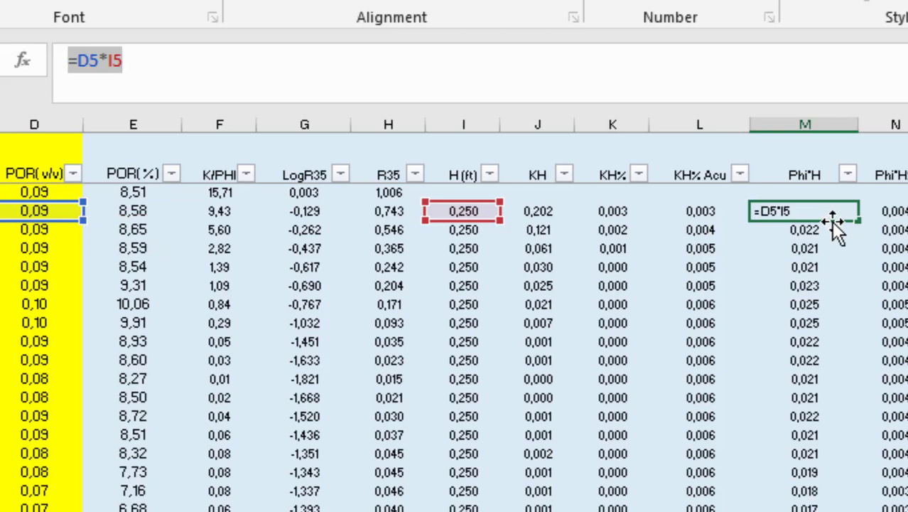
pyautogui.write('=')
pyautogui.click(839, 248)
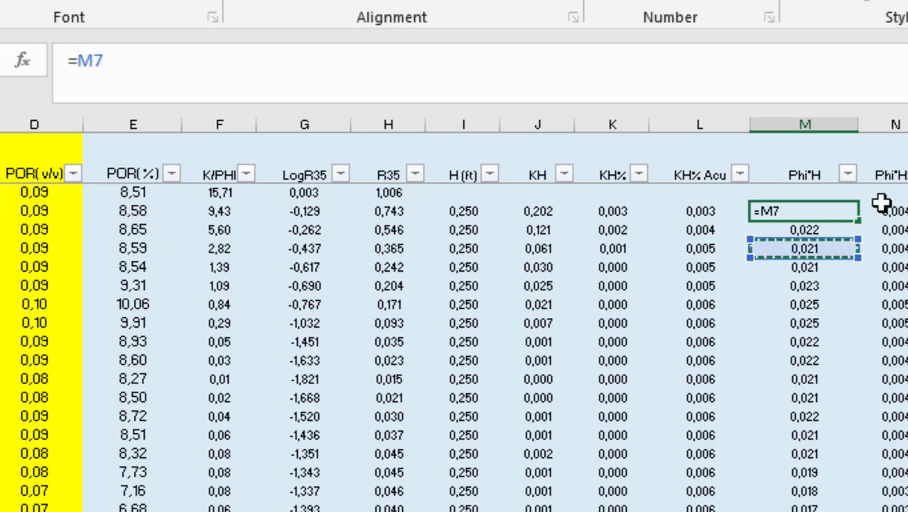
pyautogui.hotkey('ctrl', 'Return')
# Inspect the Phi*H% formulas in N5 and N12 and trace their references to Phi*H and its total in M321
pyautogui.click(882, 207)
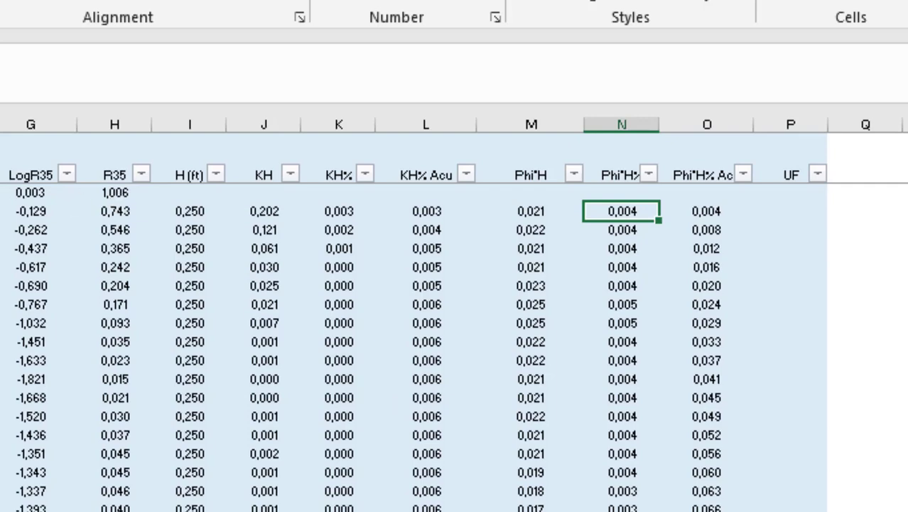
pyautogui.press('F2')
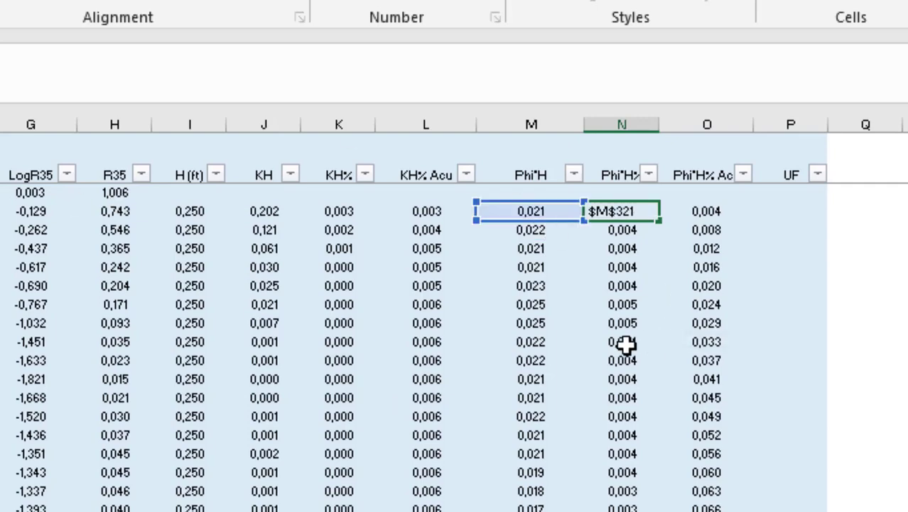
pyautogui.click(624, 344)
pyautogui.click(0, 51)
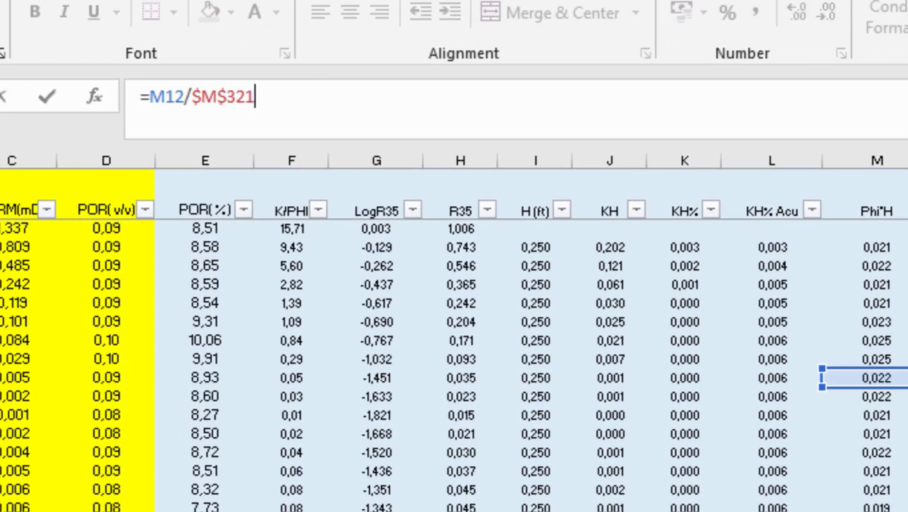
pyautogui.click(879, 395)
# Follow the Phi*H% column down to its end and repeat the green fill on the Phi*H total in M321
pyautogui.click(907, 378)
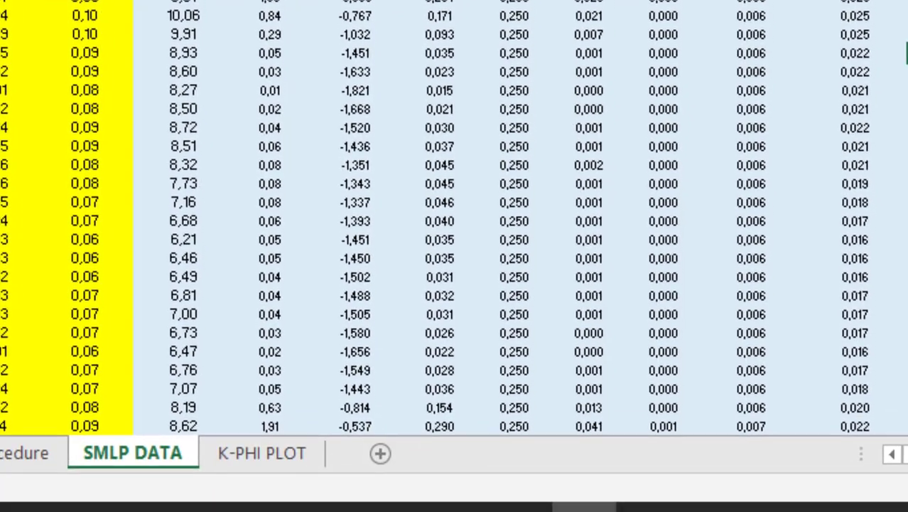
pyautogui.hotkey('ctrl', 'shift', 'Down')
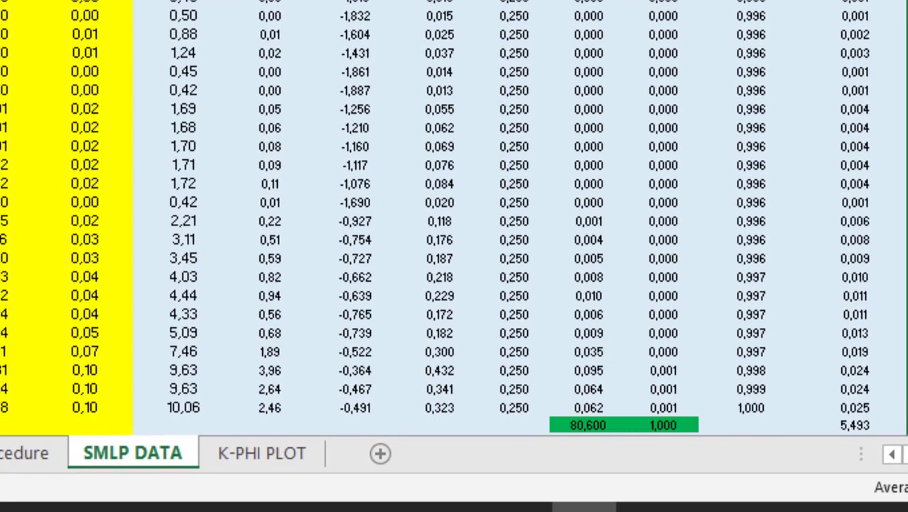
pyautogui.click(853, 425)
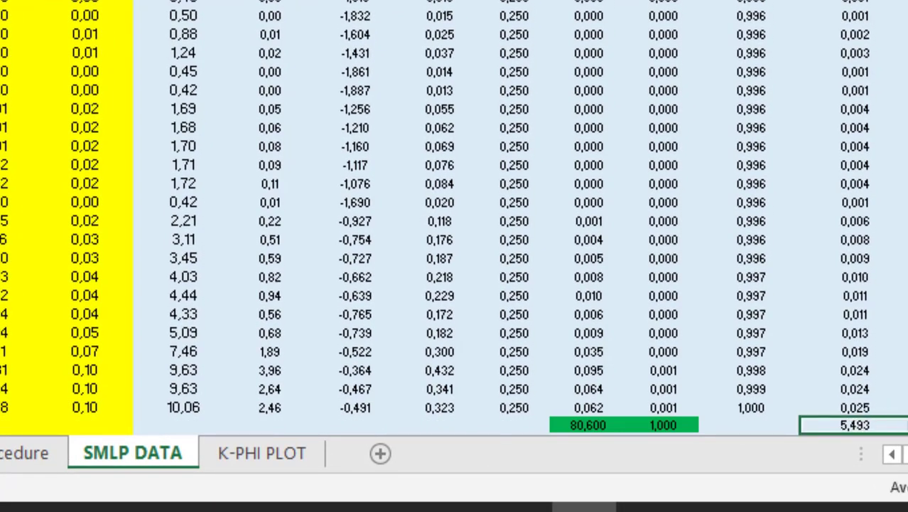
pyautogui.press('F4')
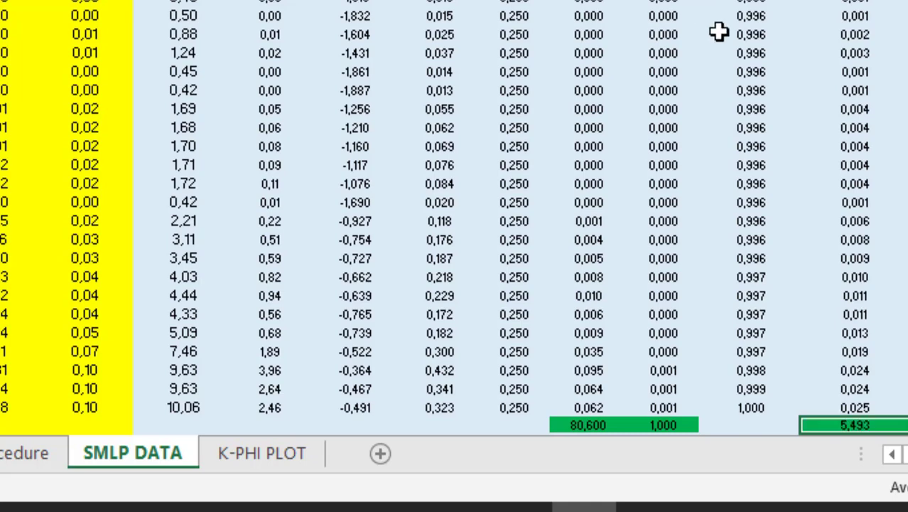
# Review the Phi*H% Acu column from O5 down to its end and go to the first UF cell, P4
pyautogui.scroll(15, 434, 218)
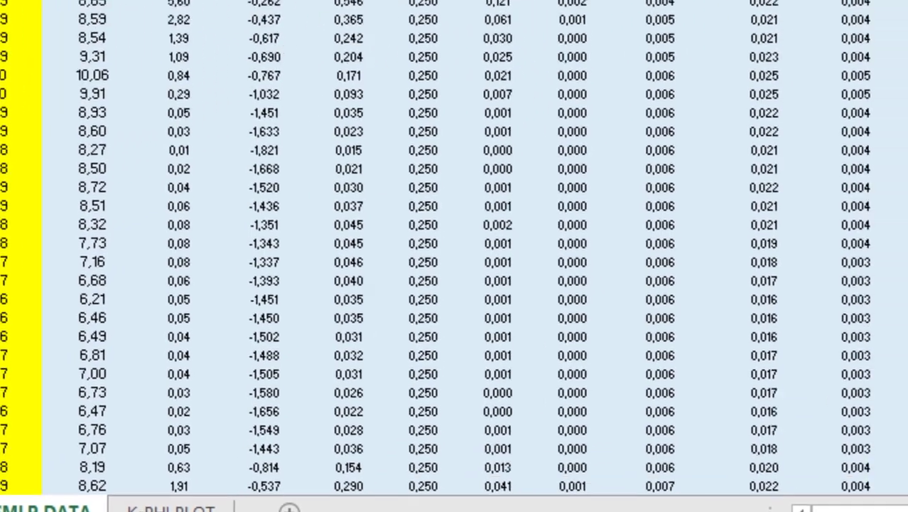
pyautogui.click(817, 61)
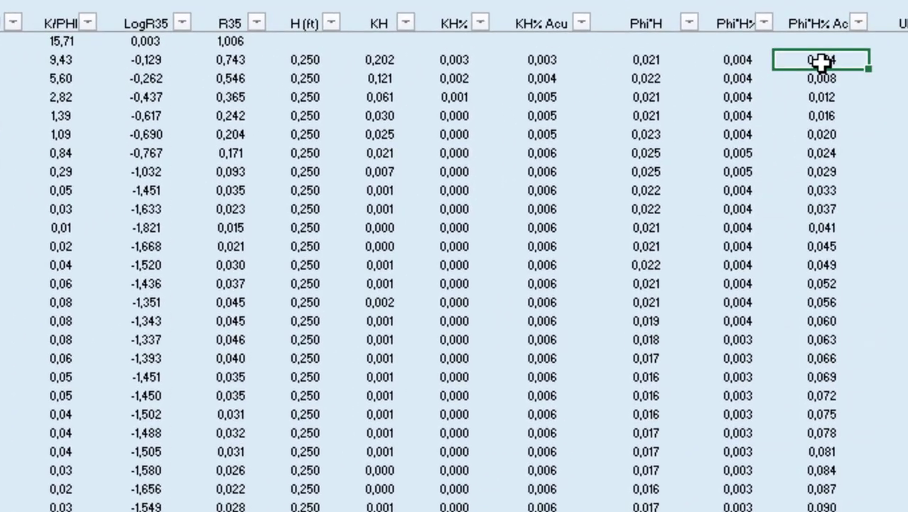
pyautogui.hotkey('ctrl', 'shift', 'Down')
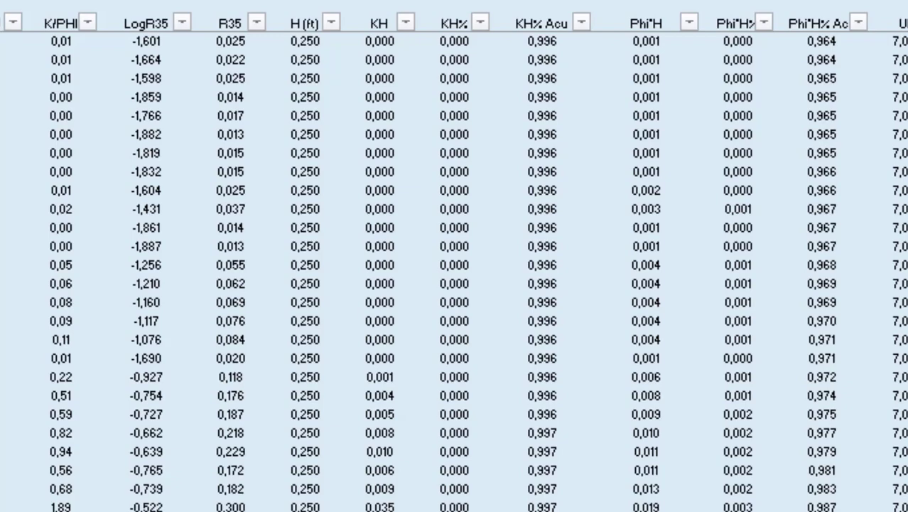
pyautogui.hotkey('ctrl', 'Up')
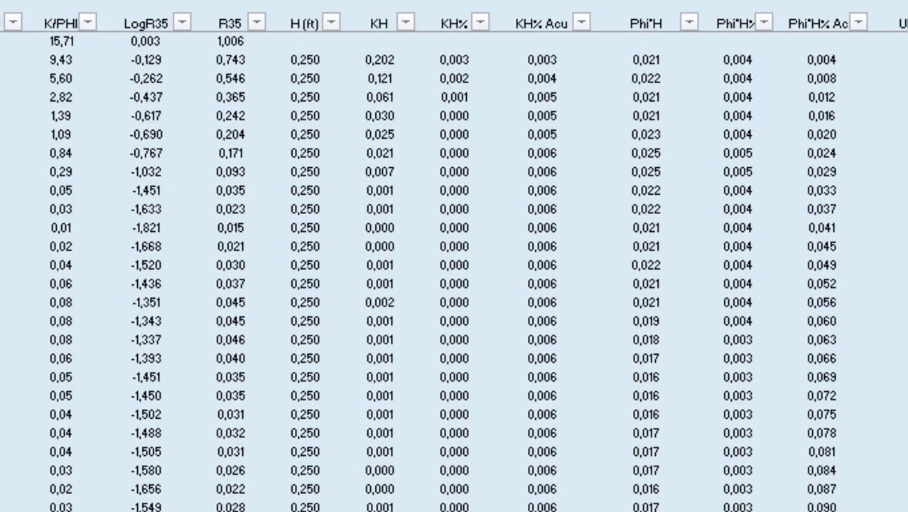
pyautogui.click(892, 40)
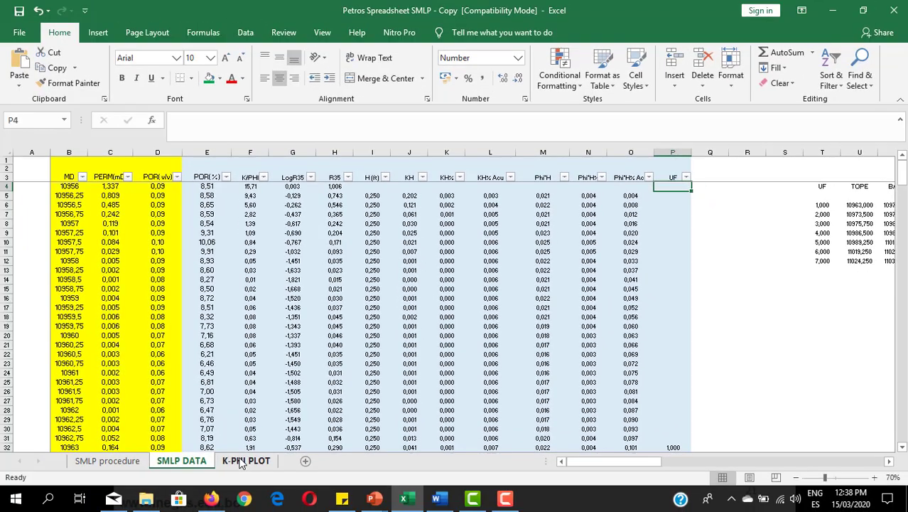
# Open the K-PHI PLOT sheet and examine its data points against the pore throat size curves of the porosity/permeability chart
pyautogui.click(242, 462)
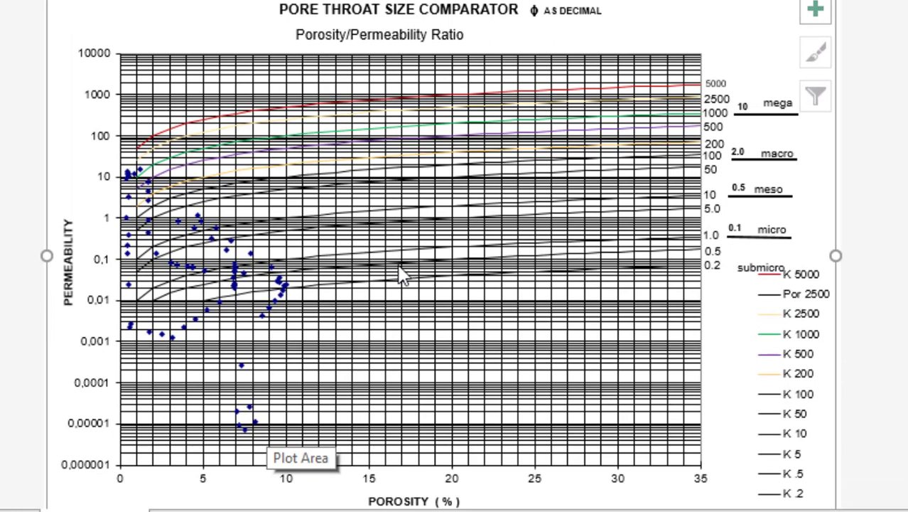
pyautogui.click(210, 241)
pyautogui.moveTo(257, 304)
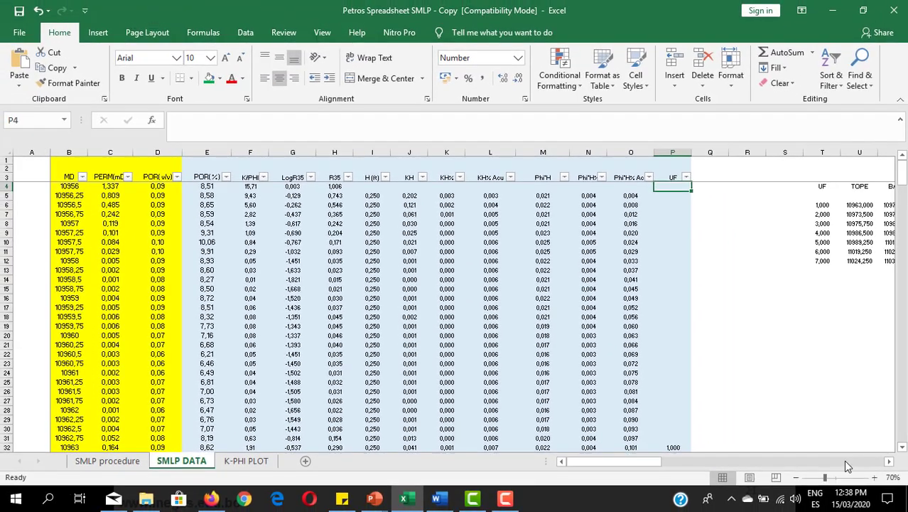
# Look over the flow unit summary table beside the log data on the SMLP DATA sheet, from UF and TOPE to the accumulated percentages
pyautogui.click(891, 462)
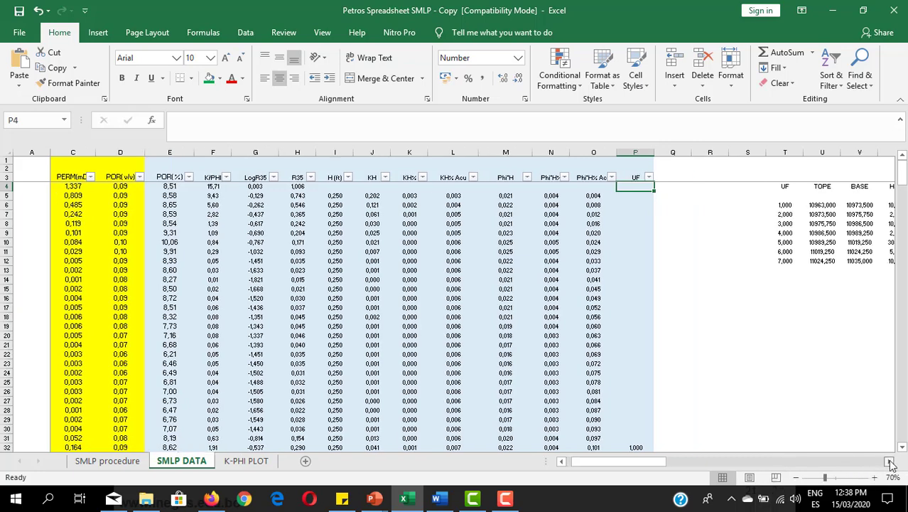
pyautogui.click(891, 463)
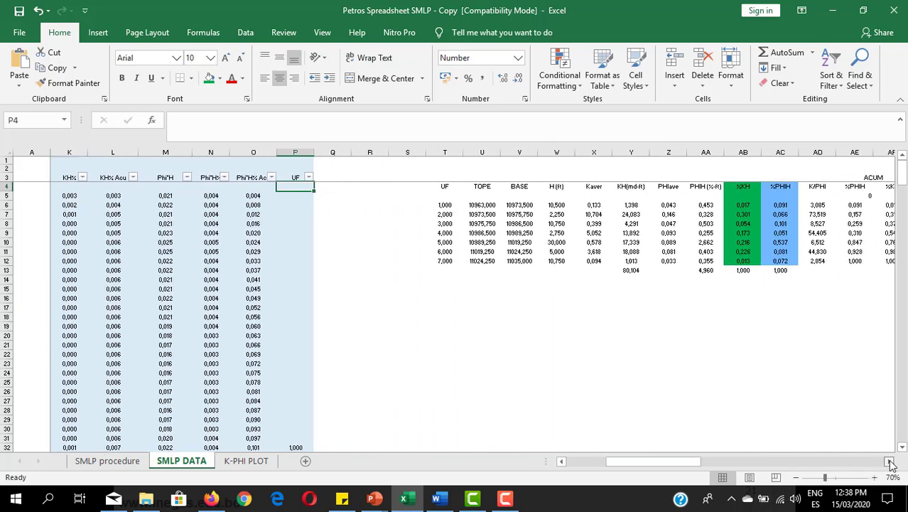
pyautogui.click(891, 462)
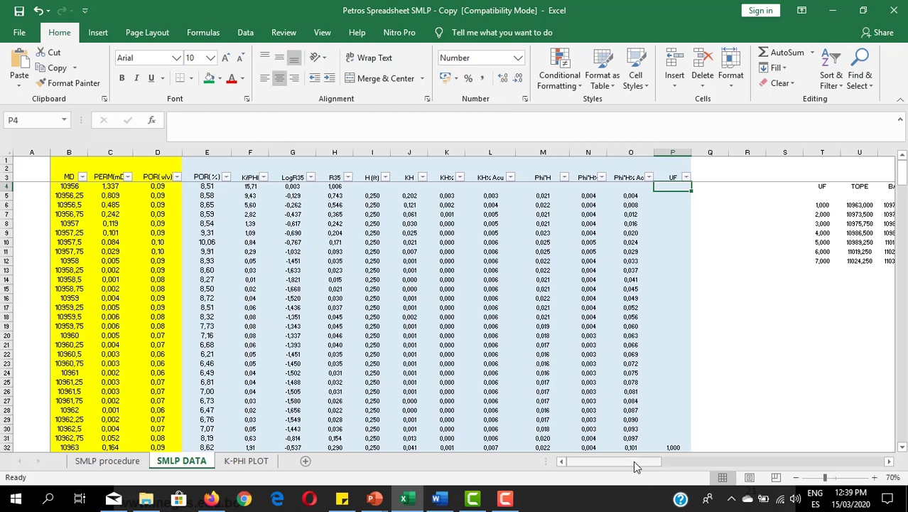
# Look across the Por, K/PHI and R35 depth charts on the SMLP DATA sheet up to the two SMFP plots
pyautogui.moveTo(650, 460); pyautogui.dragTo(768, 459)
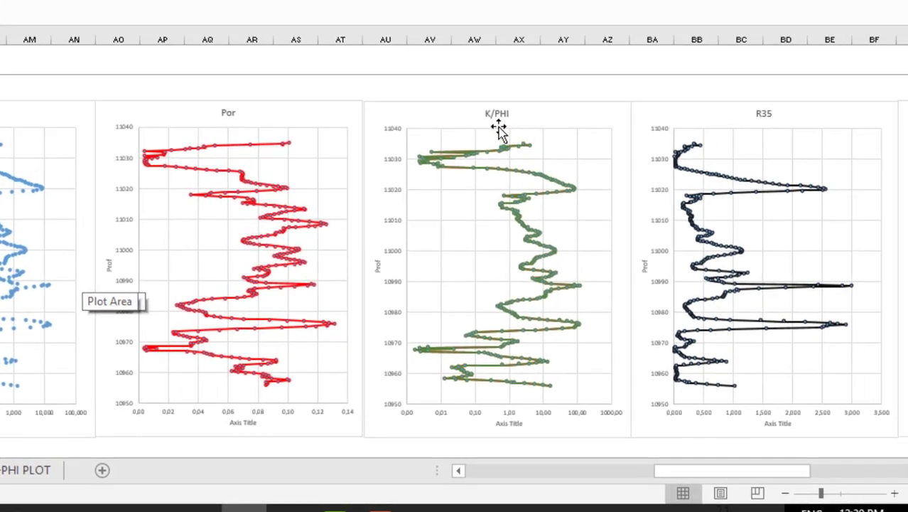
pyautogui.moveTo(628, 470); pyautogui.dragTo(685, 455)
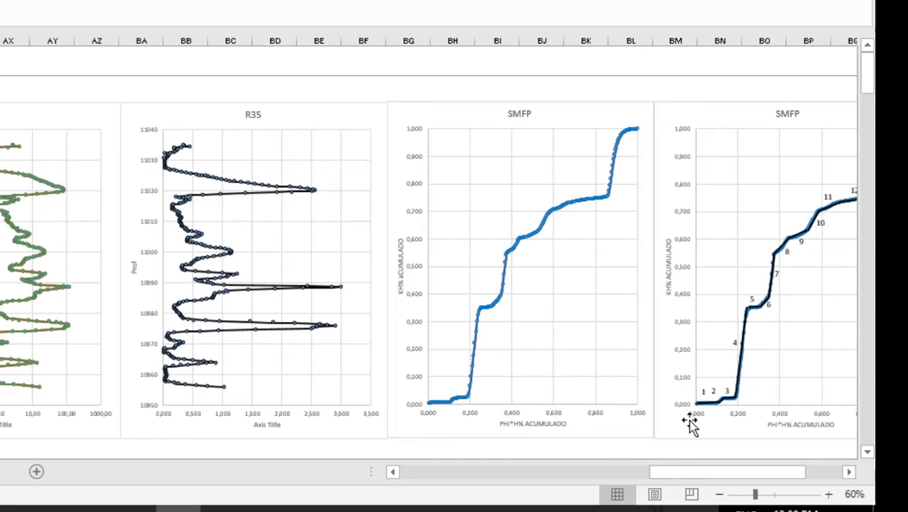
pyautogui.moveTo(706, 473); pyautogui.dragTo(744, 474)
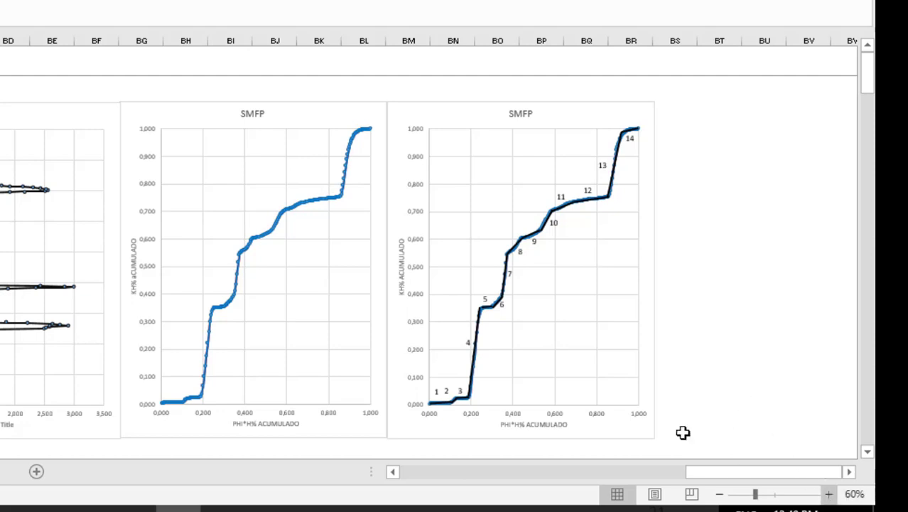
# Examine the plain SMFP curve of KH% against PHI*H% and compare it with the version divided into numbered segments
pyautogui.click(209, 119)
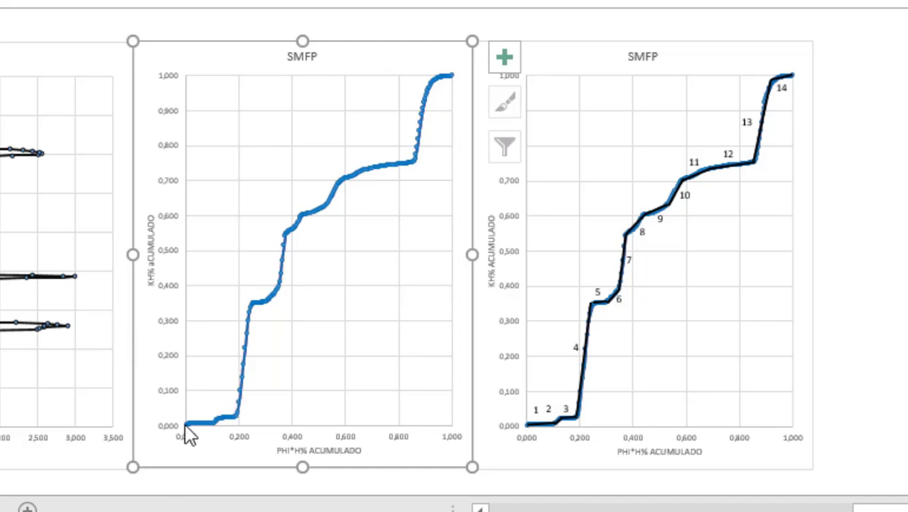
pyautogui.moveTo(217, 435)
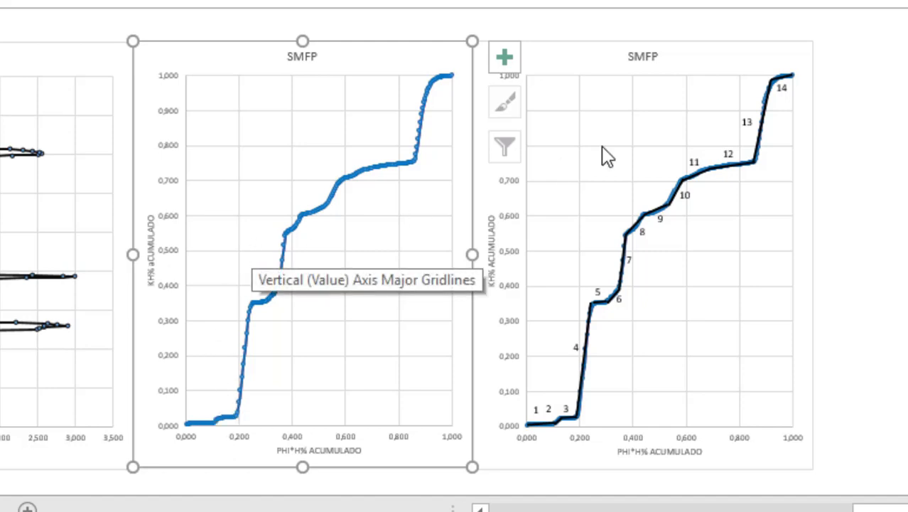
pyautogui.click(574, 55)
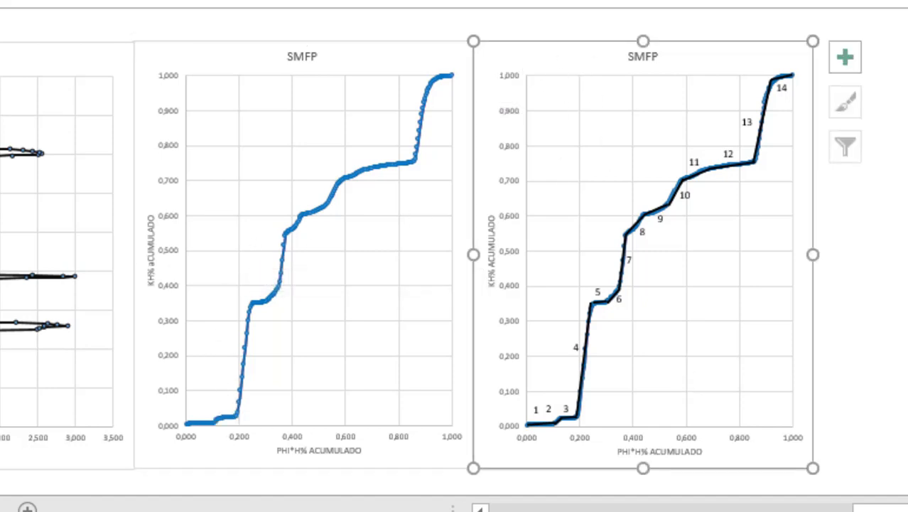
pyautogui.scroll(2, 455, 255)
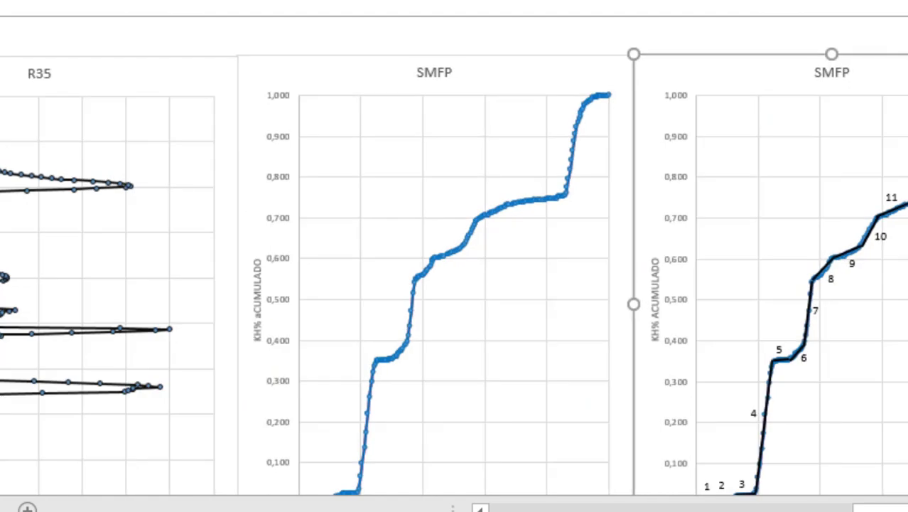
pyautogui.scroll(-2, 898, 454)
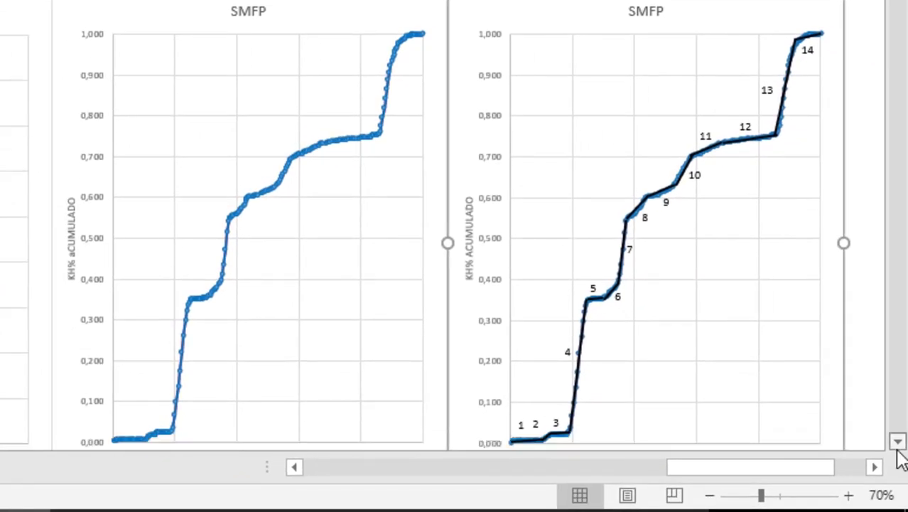
# Examine the slope changes of the numbered SMFP segments and the plain curve's inflection point before its first steep rise
pyautogui.click(897, 448)
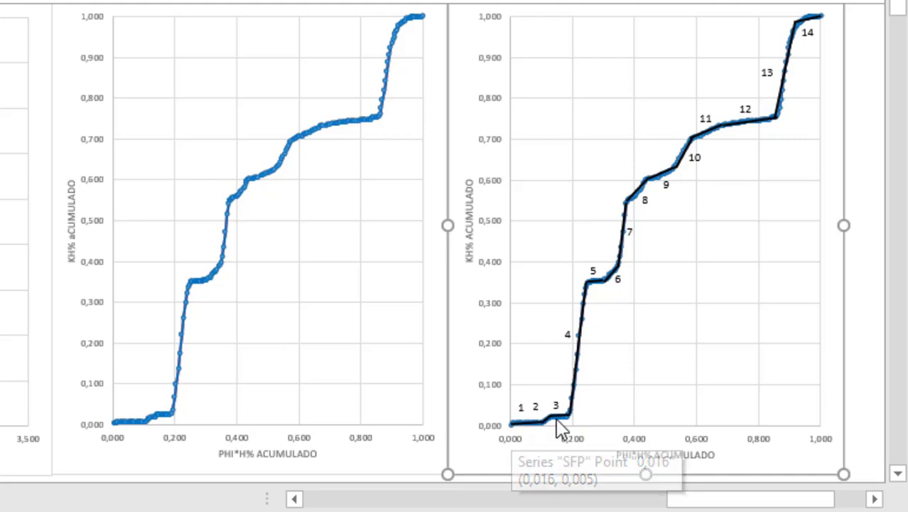
pyautogui.moveTo(567, 418)
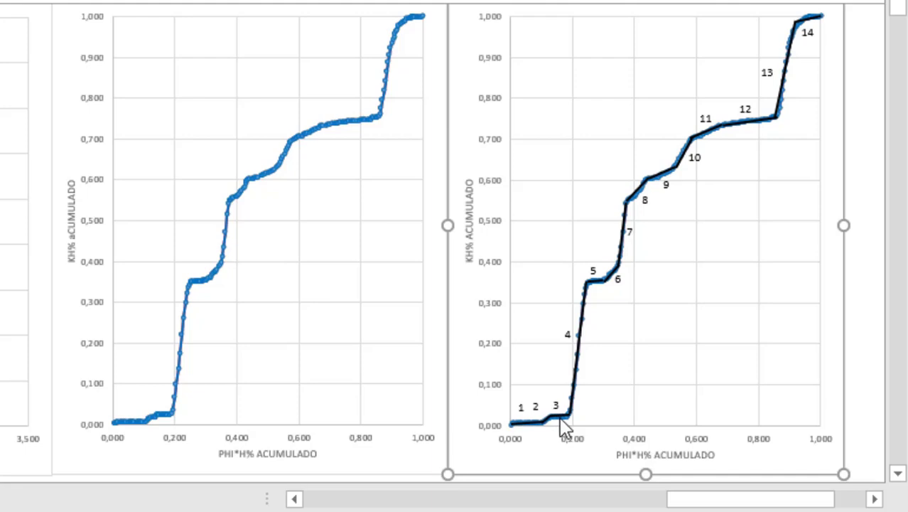
pyautogui.moveTo(584, 292)
pyautogui.moveTo(632, 215)
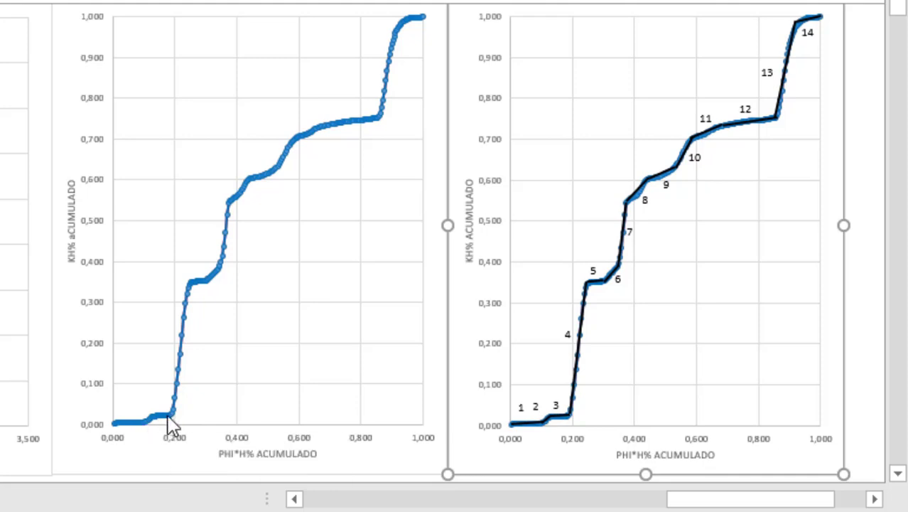
pyautogui.moveTo(170, 414)
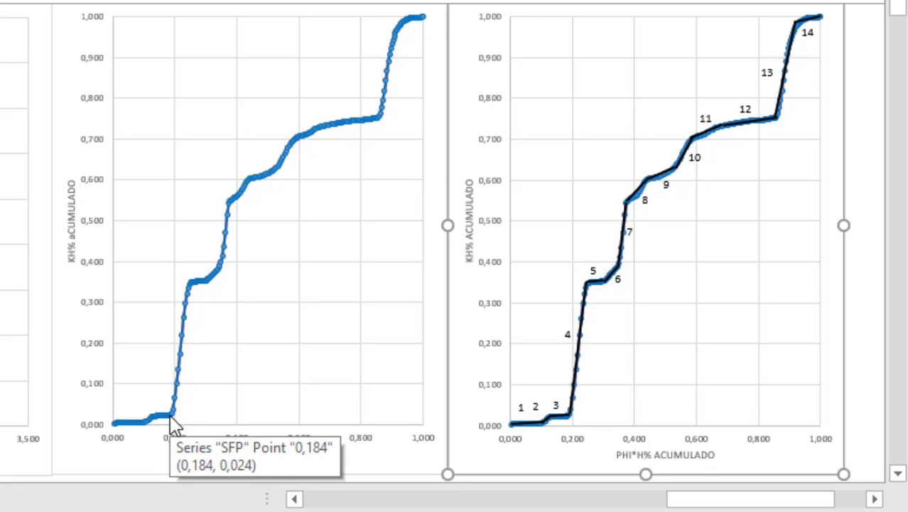
# Return to the flow unit summary table and inspect the first unit's UF, TOPE and BASE entries and its thickness formula in W6
pyautogui.moveTo(691, 500); pyautogui.dragTo(337, 496)
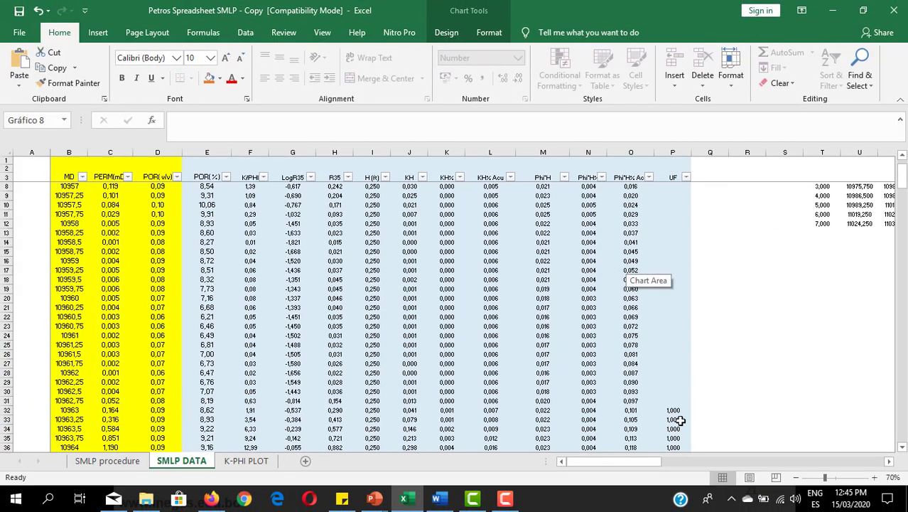
pyautogui.moveTo(635, 462); pyautogui.dragTo(701, 461)
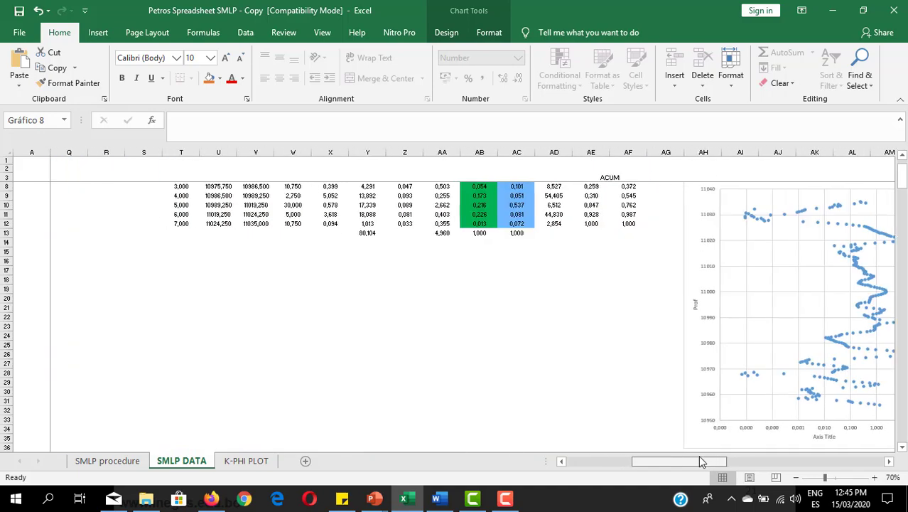
pyautogui.scroll(2, 283, 268)
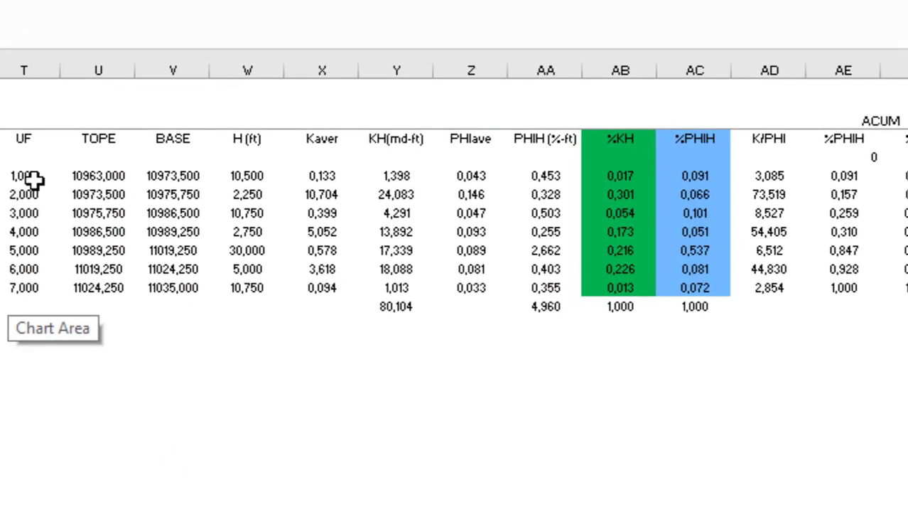
pyautogui.click(32, 177)
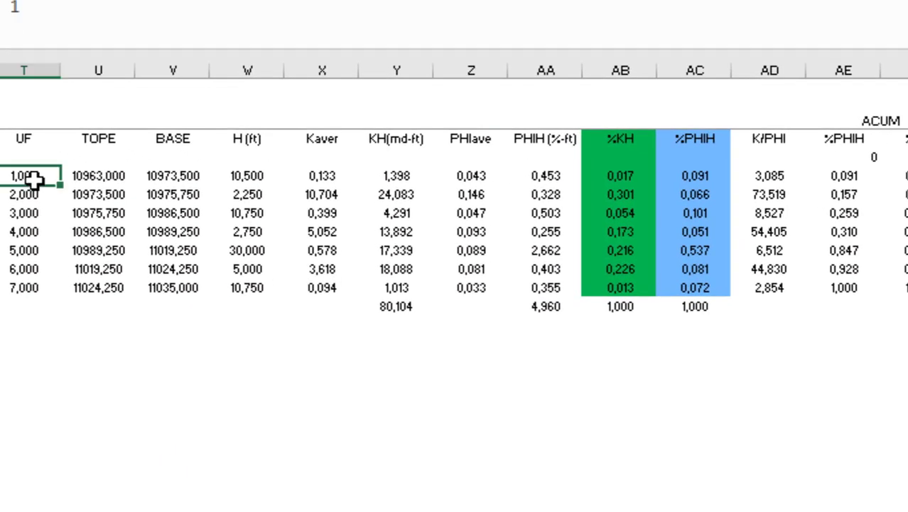
pyautogui.click(100, 177)
pyautogui.click(147, 175)
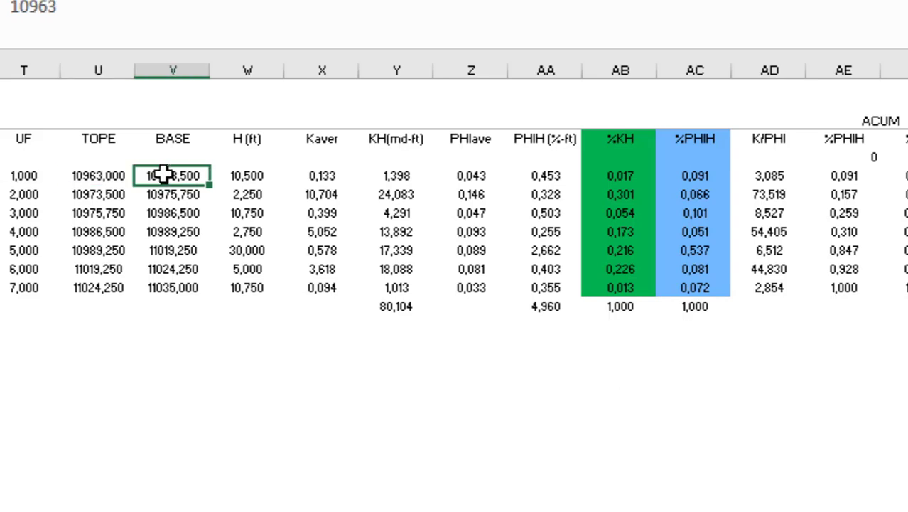
pyautogui.click(233, 175)
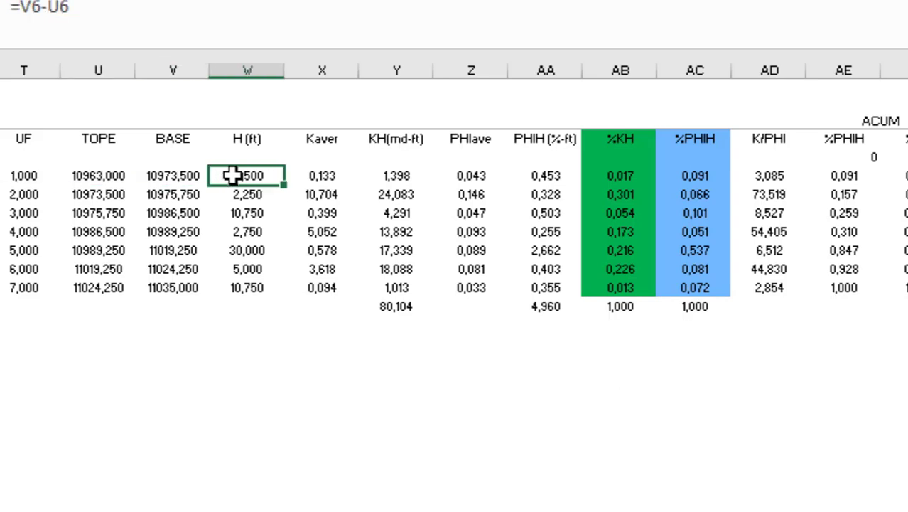
# Inspect the first flow unit's Kaver, KH, PHIave and PHIH formulas in X6, Y6, Z6 and AA6
pyautogui.click(325, 176)
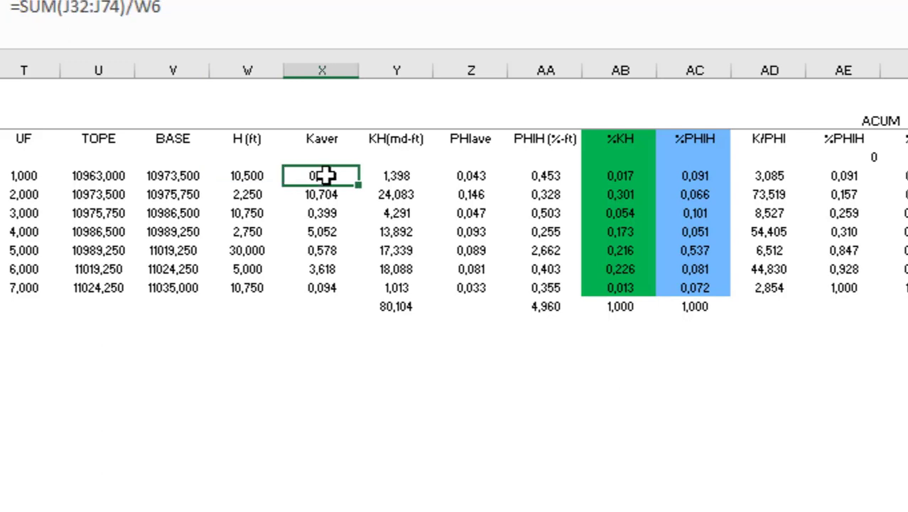
pyautogui.click(393, 175)
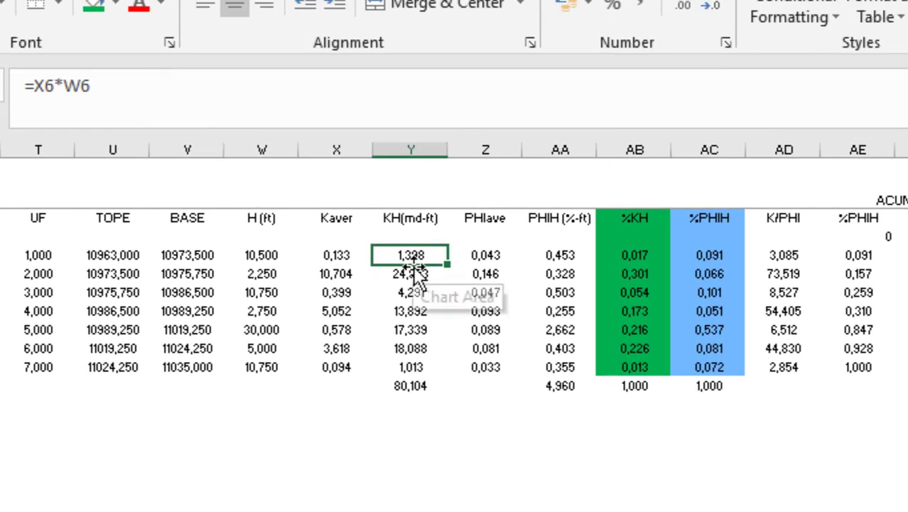
pyautogui.click(493, 255)
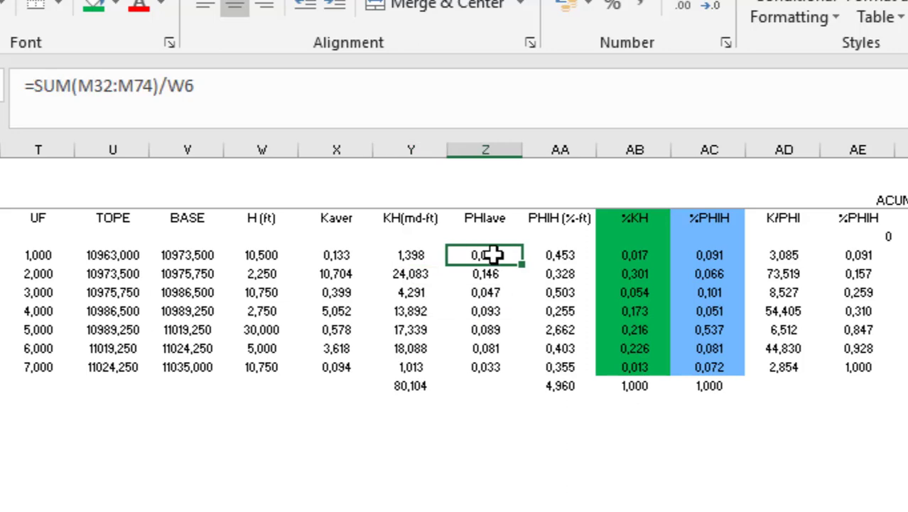
pyautogui.click(566, 261)
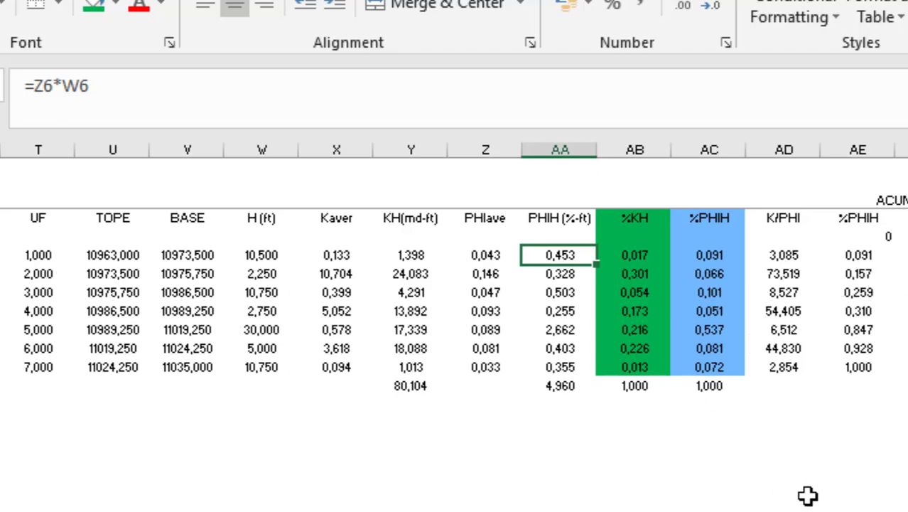
# Review the numbered segments of the SMFP chart once more and switch to the PowerPoint slide show
pyautogui.moveTo(756, 460); pyautogui.dragTo(886, 454)
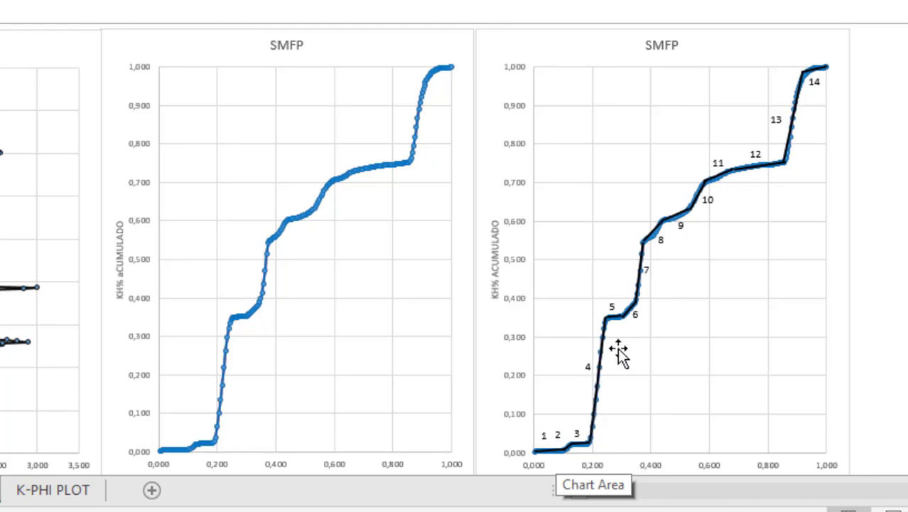
pyautogui.moveTo(640, 282)
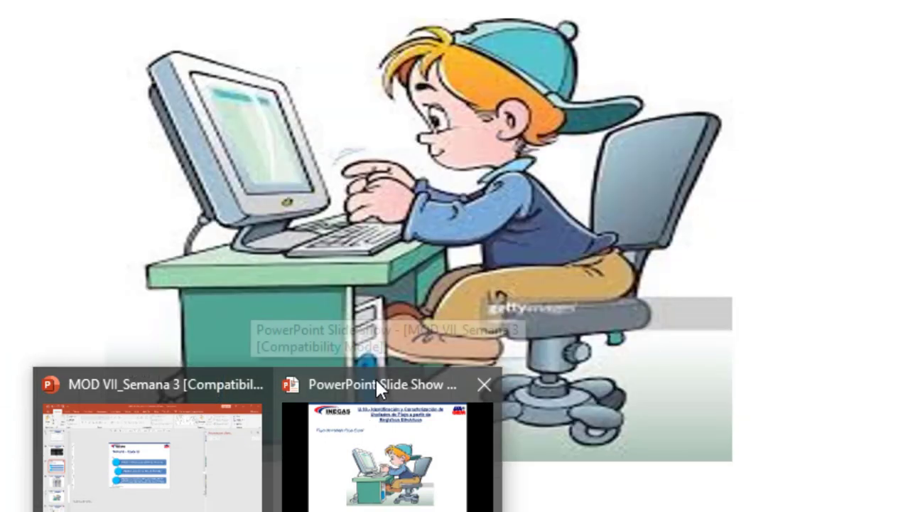
pyautogui.click(375, 380)
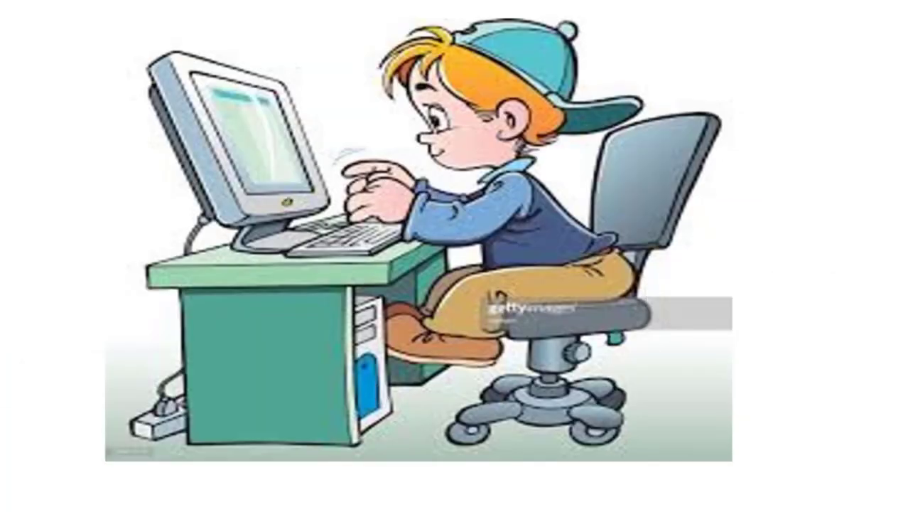